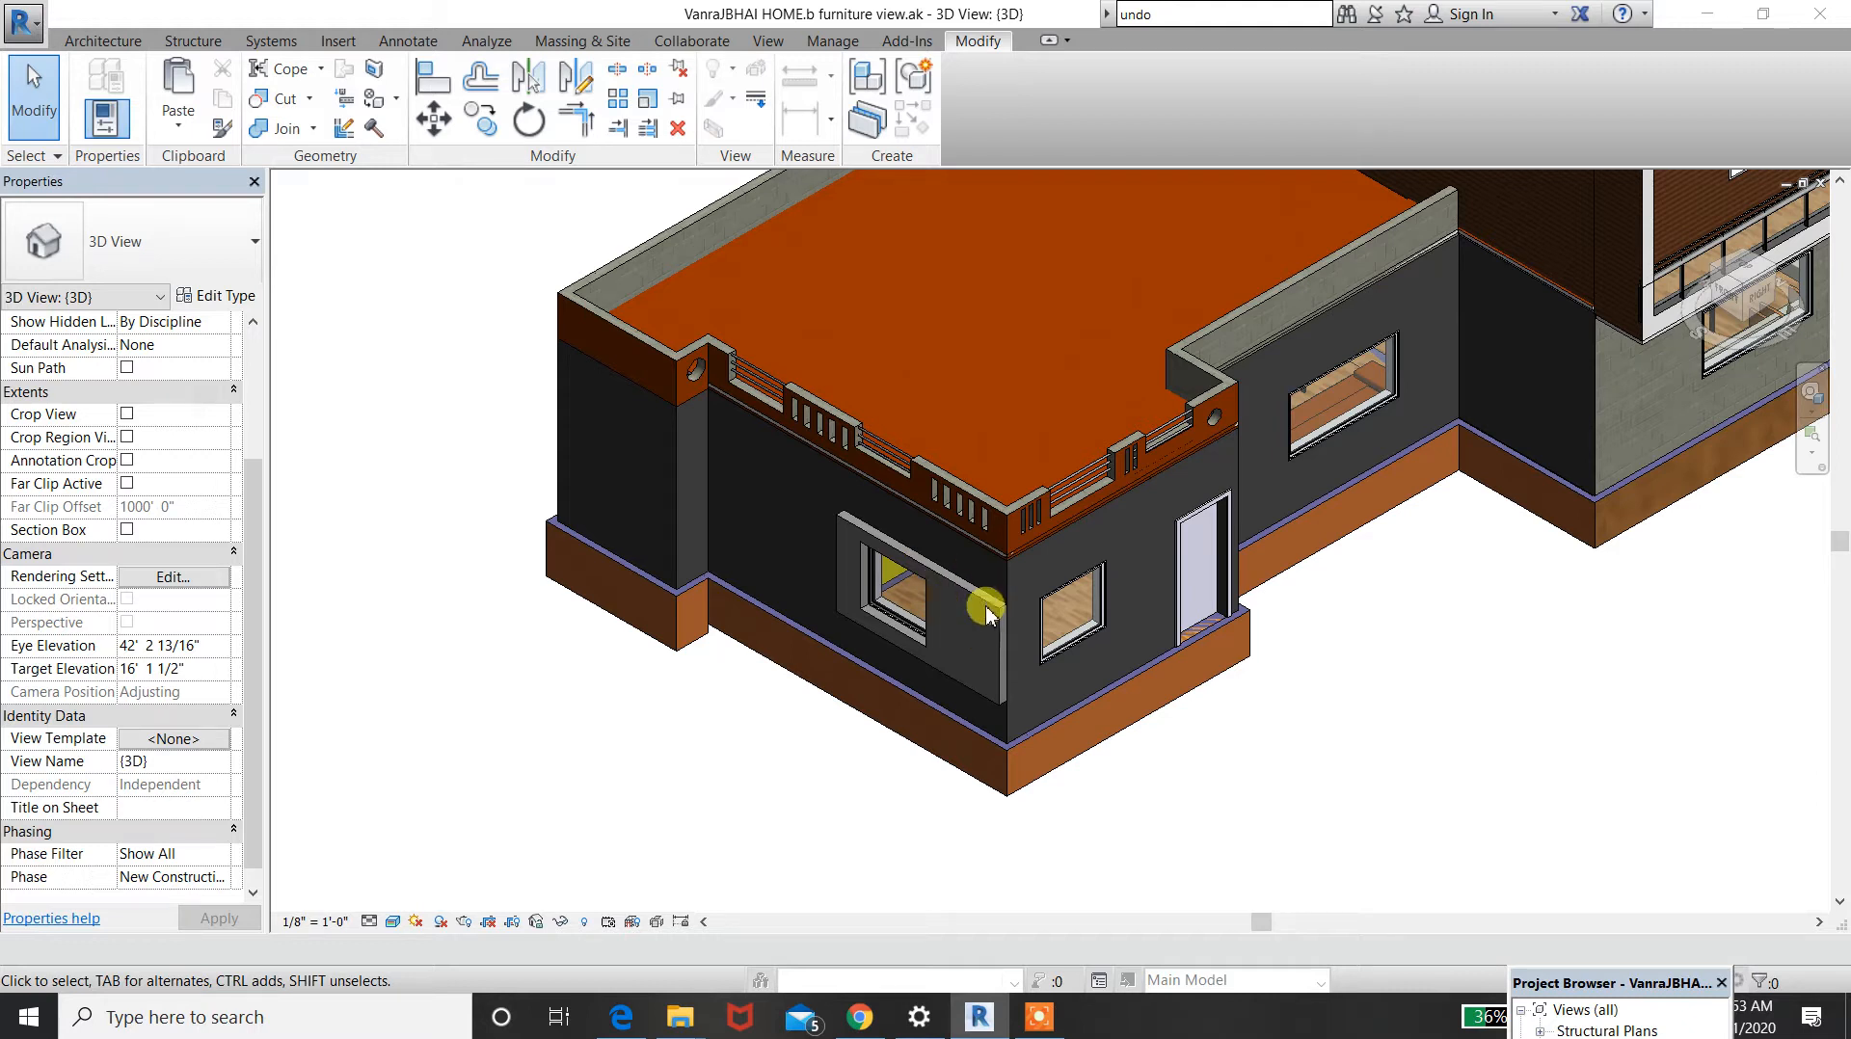
# - Delete the existing rectangular surround around the front wall's window near the building corner
pyautogui.scroll(5, 976, 631)
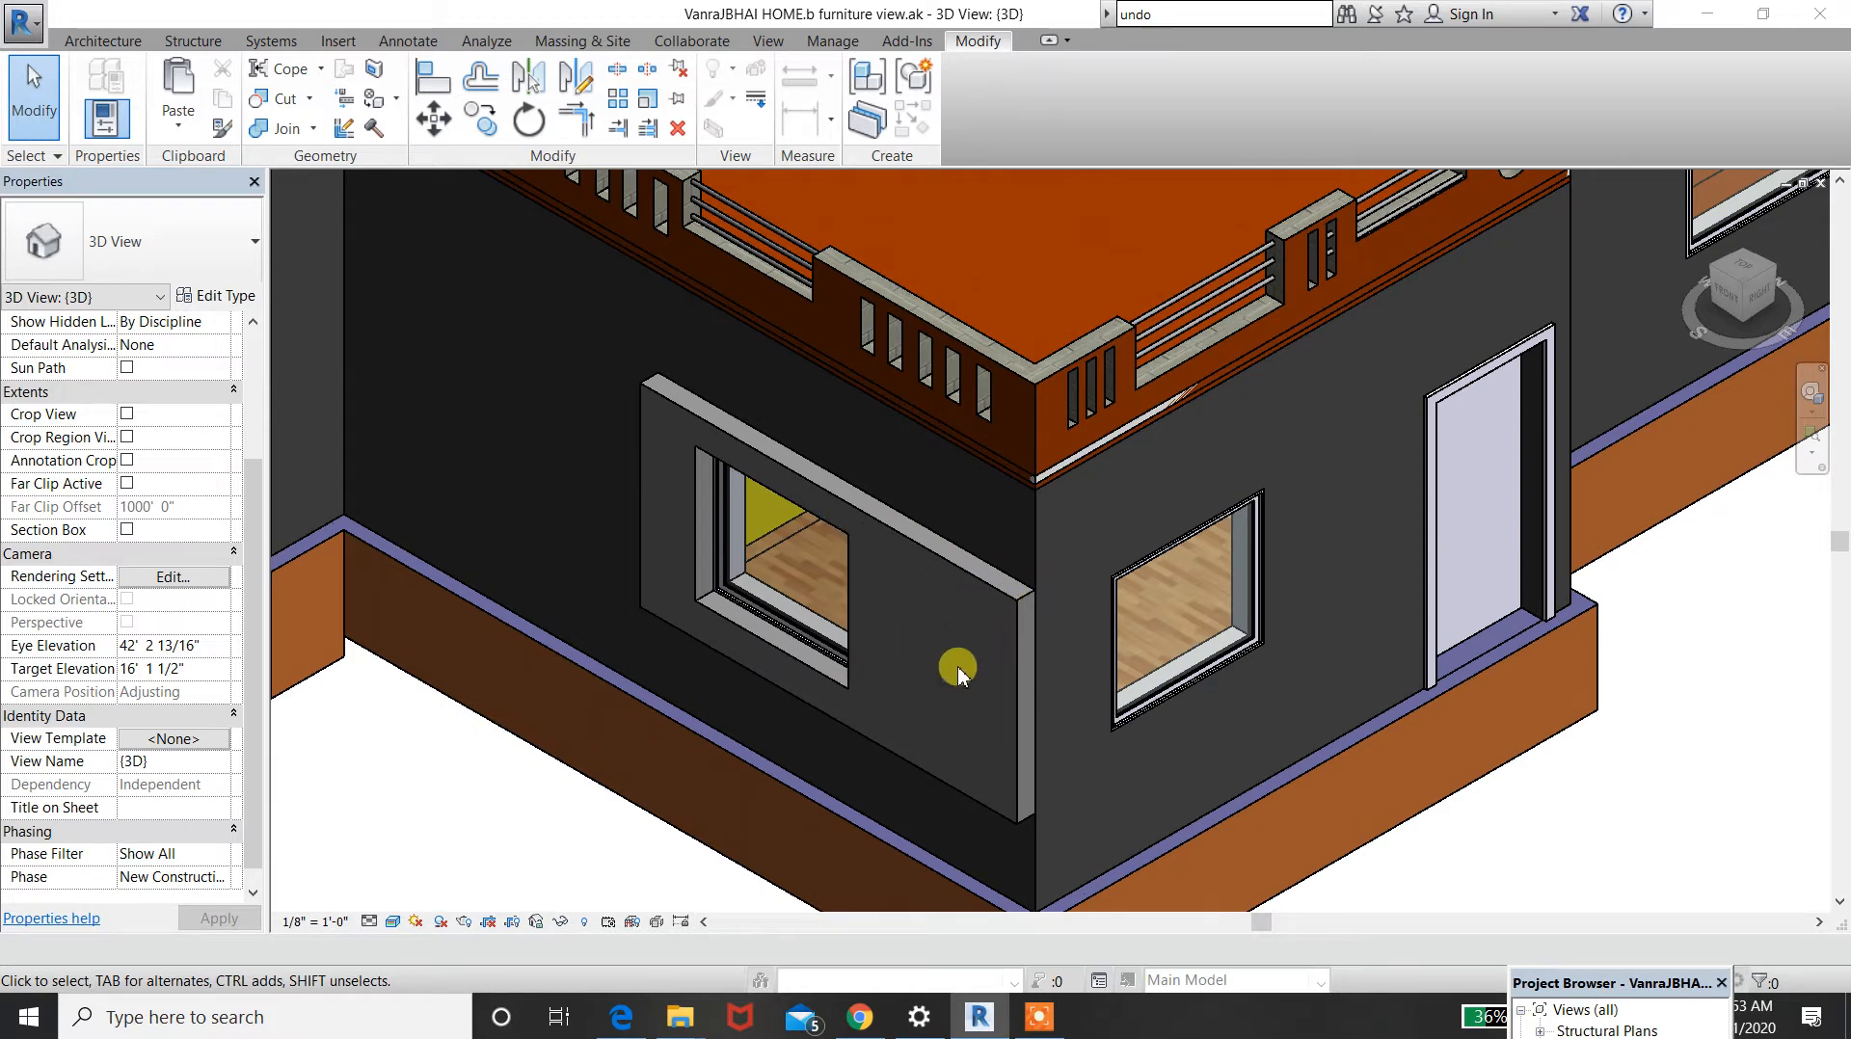
pyautogui.click(1014, 607)
pyautogui.scroll(-2, 1014, 602)
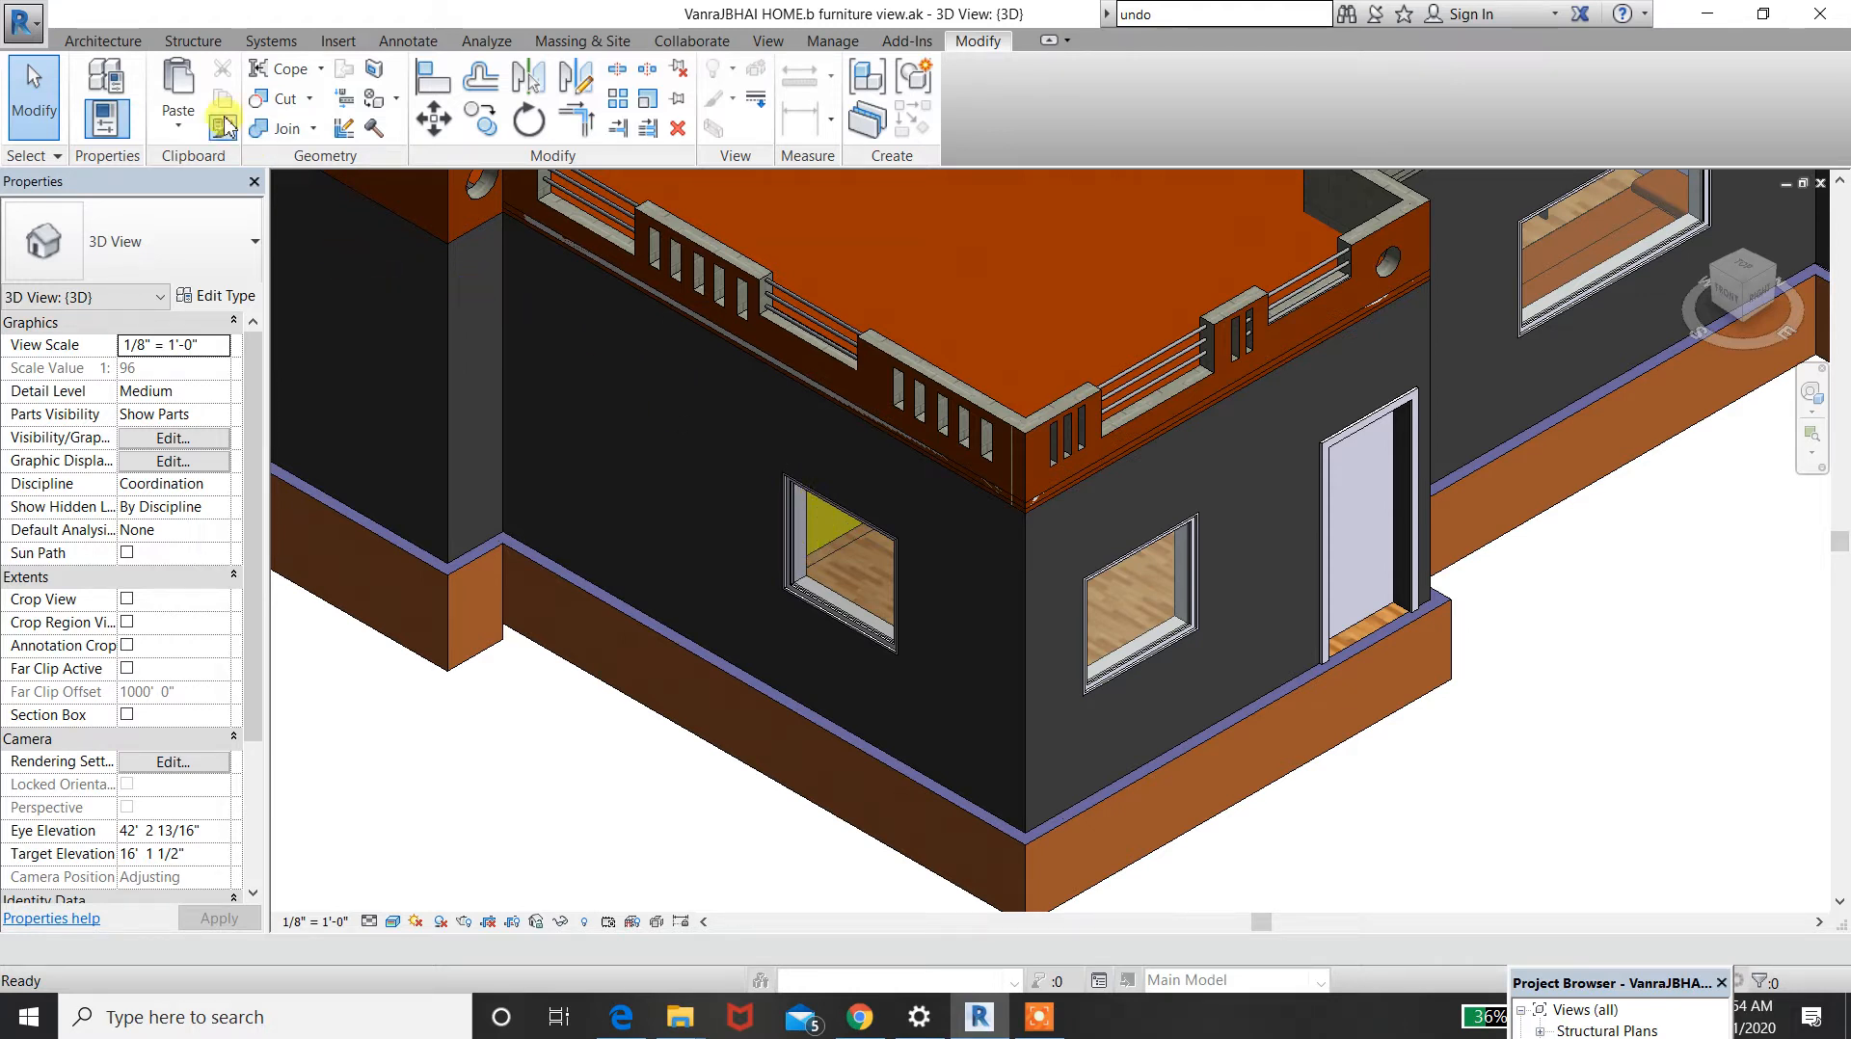
# - Create an in-place component in the Windows category named Windows 1, saving the project at the reminder
pyautogui.click(106, 40)
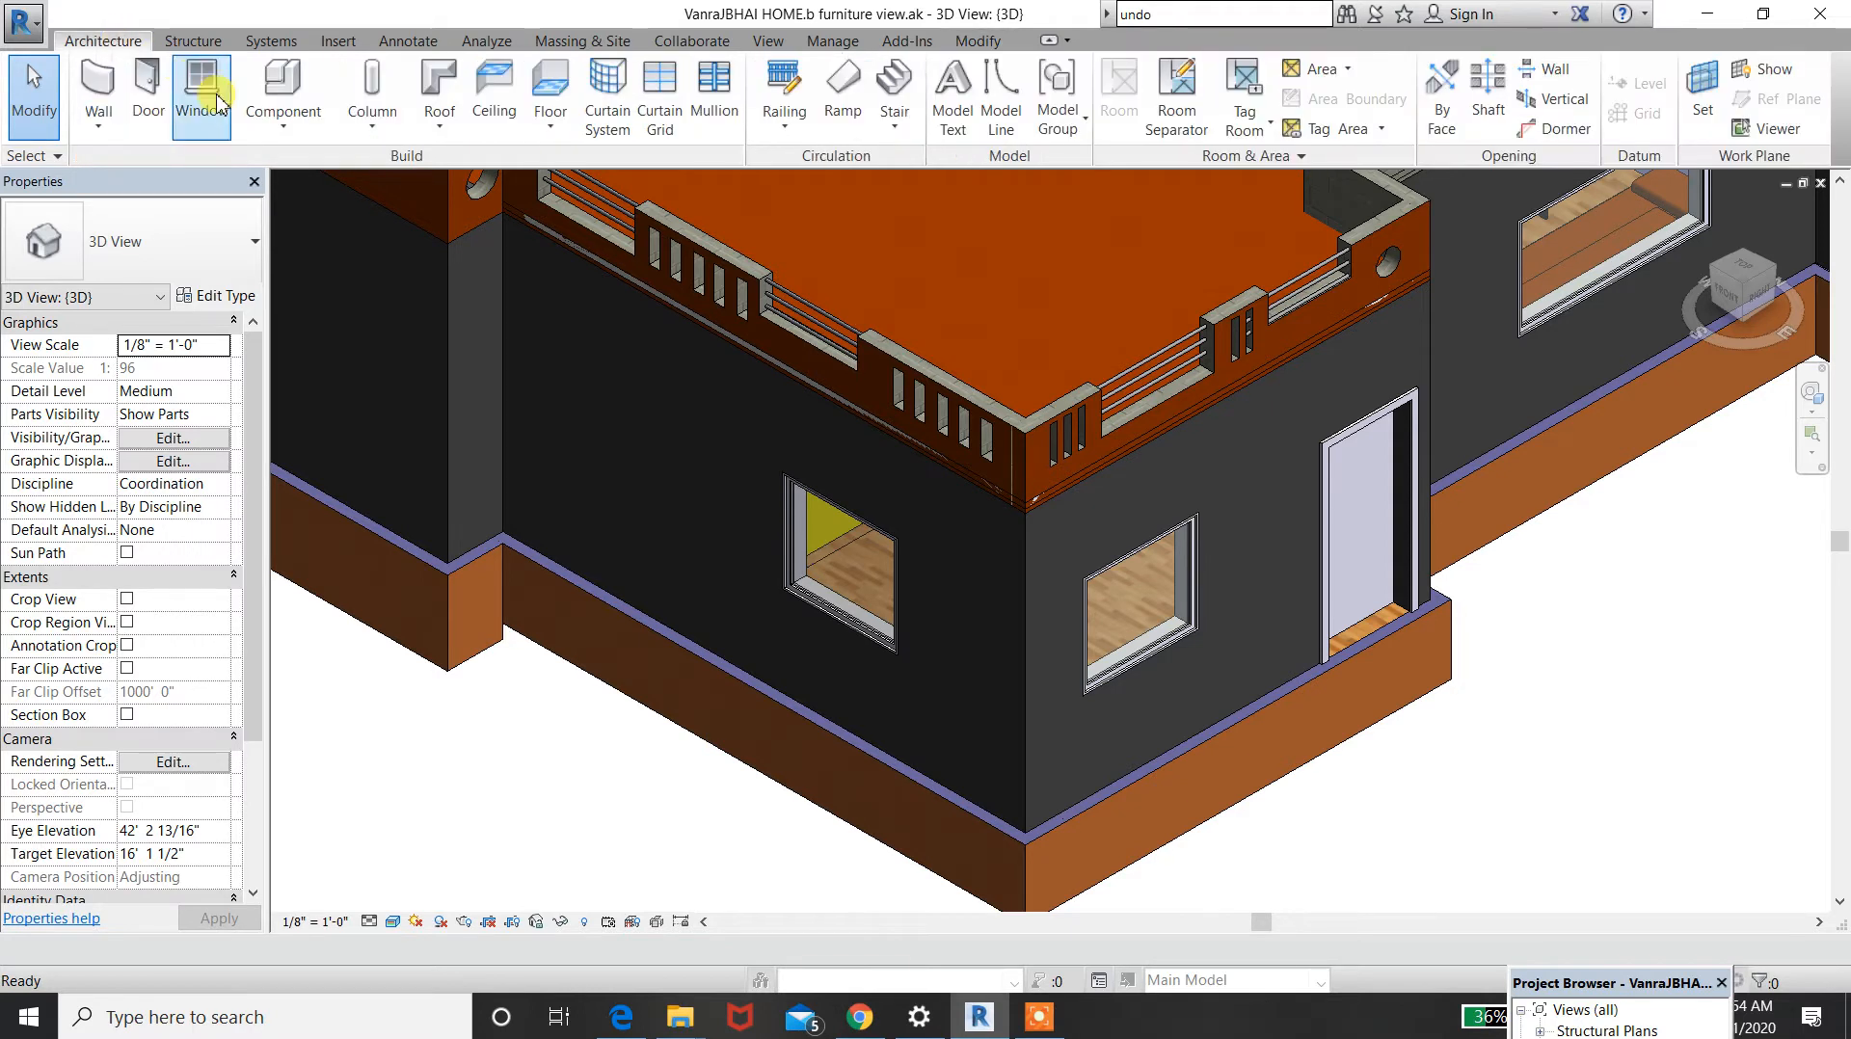
pyautogui.click(286, 126)
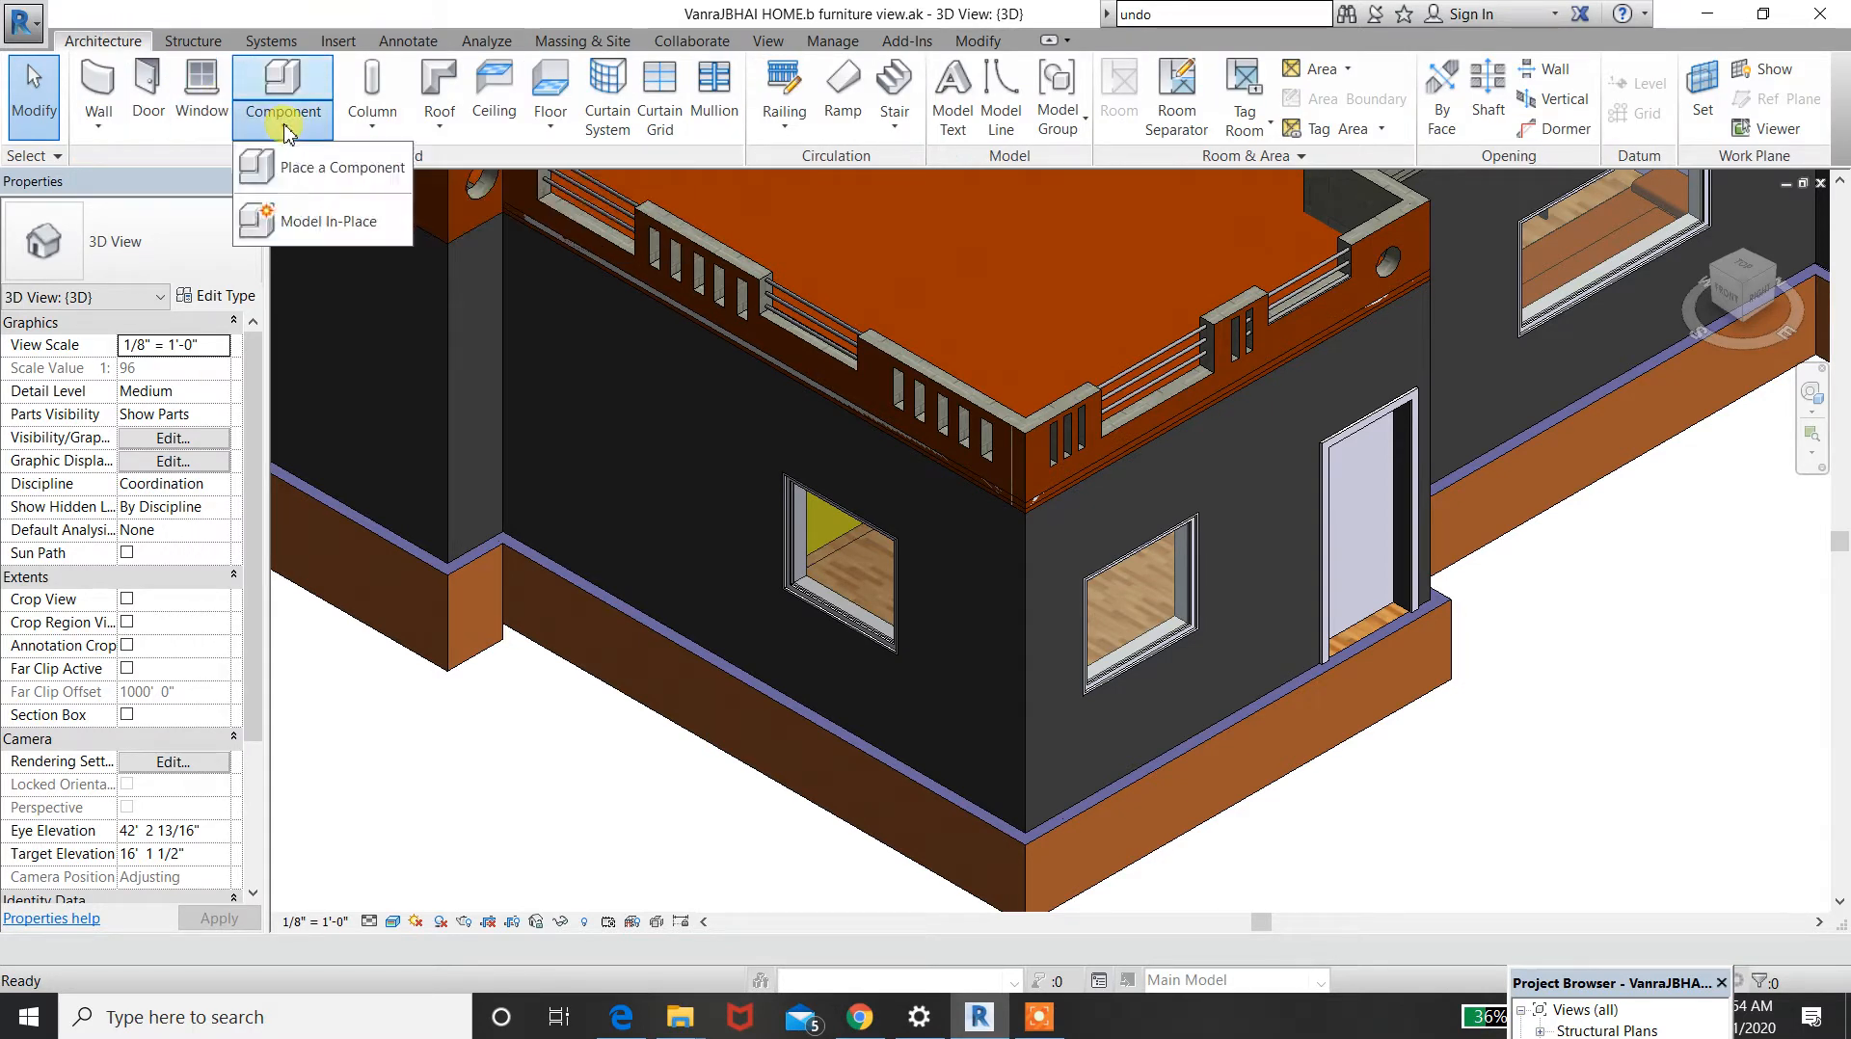
pyautogui.click(317, 230)
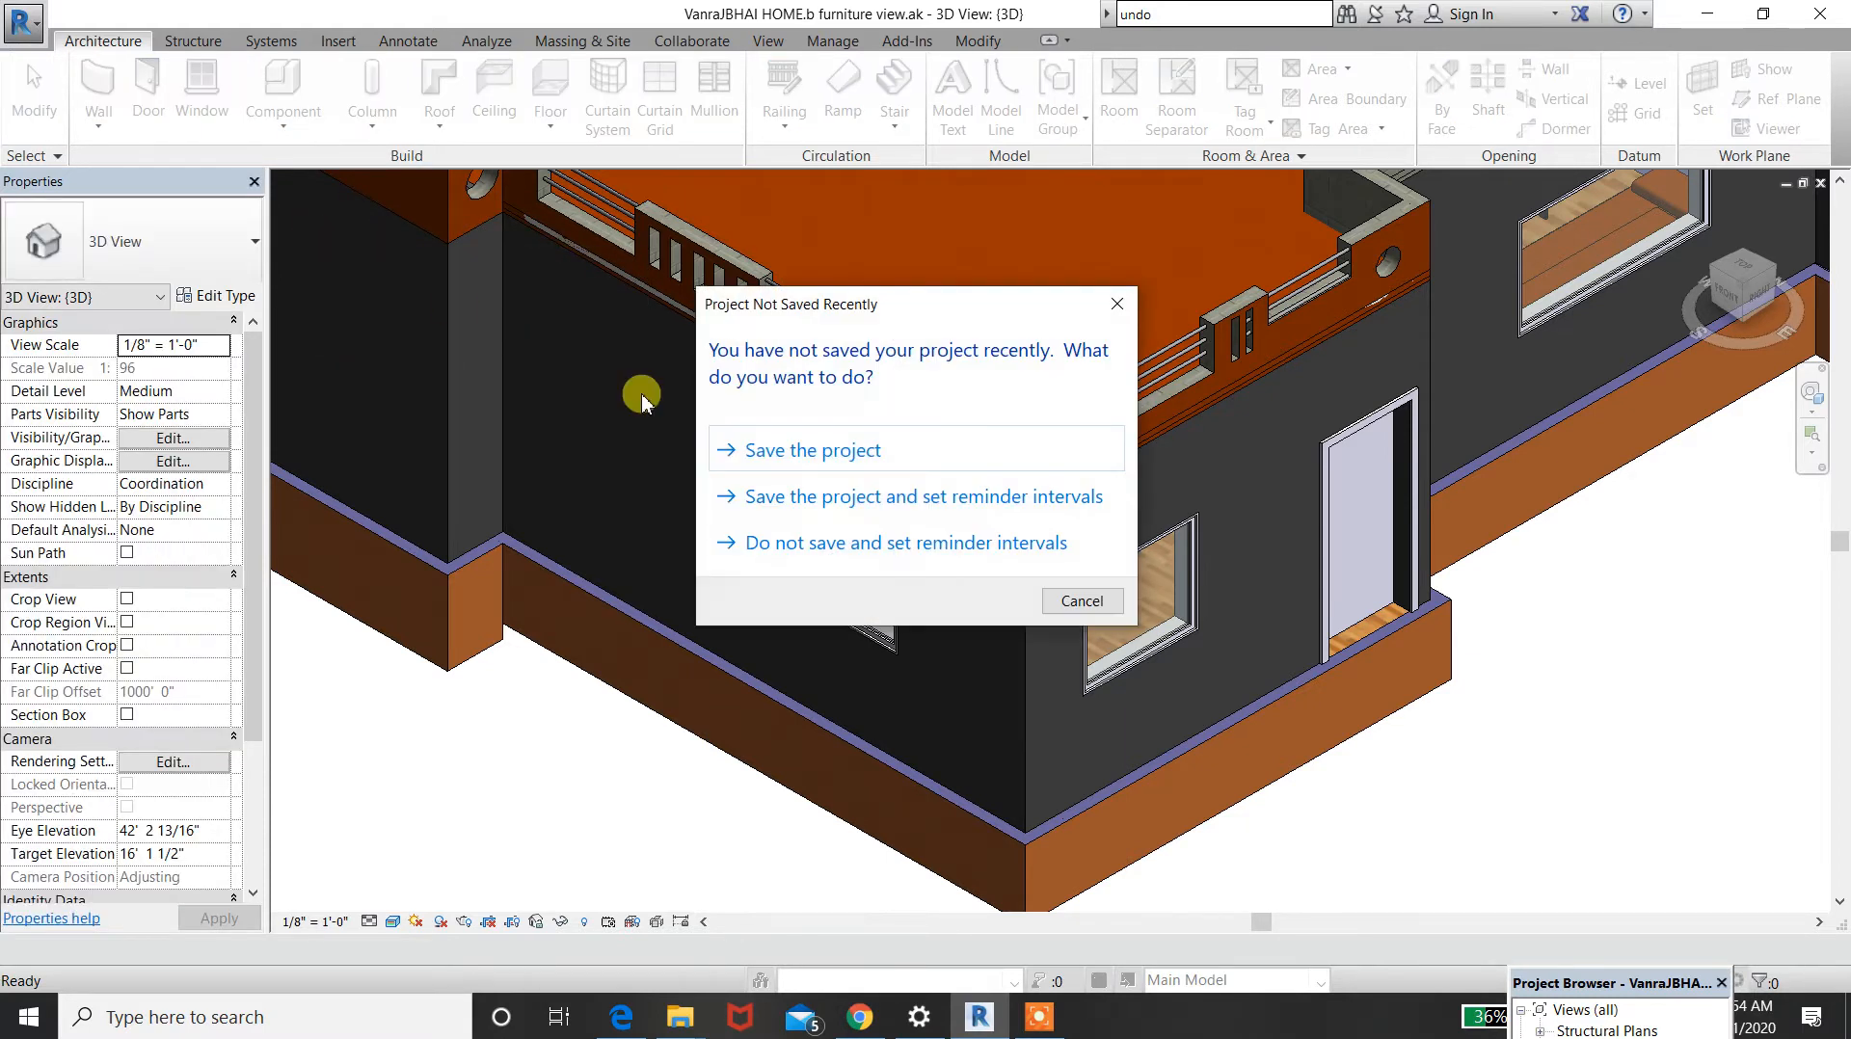
pyautogui.click(808, 460)
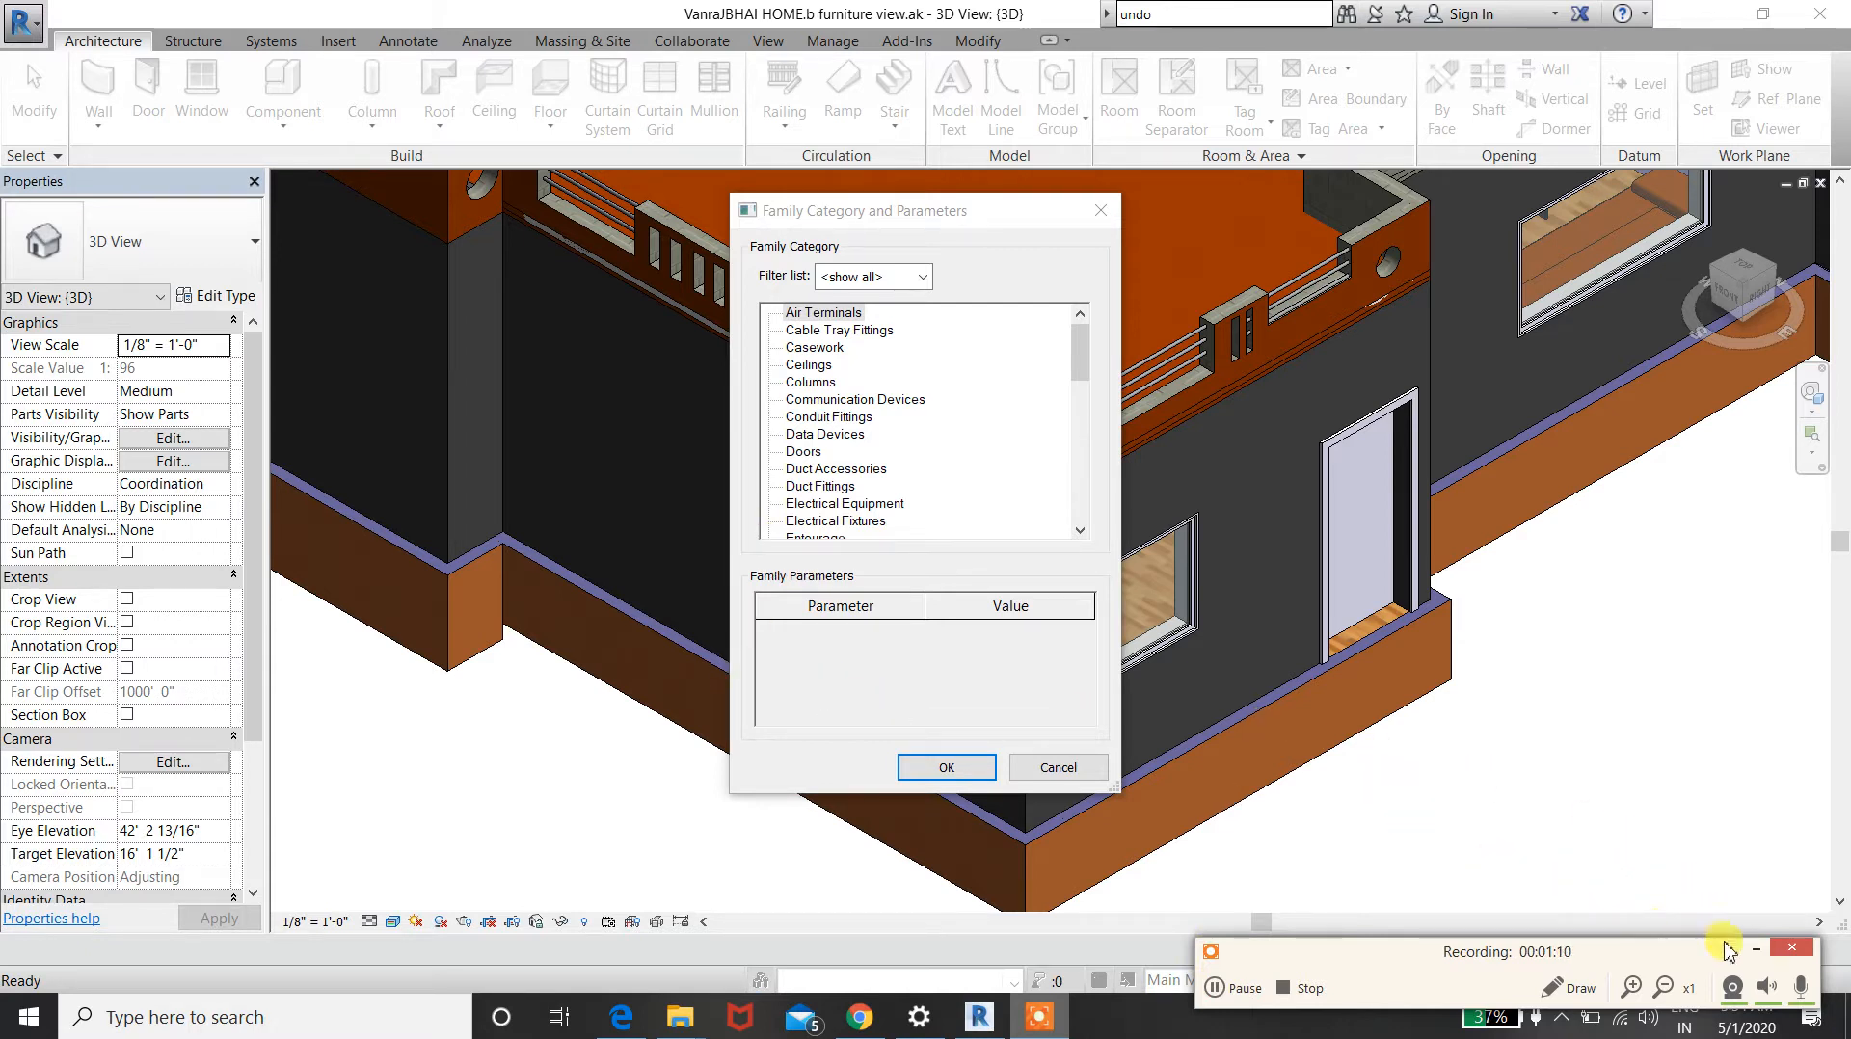
pyautogui.click(1760, 956)
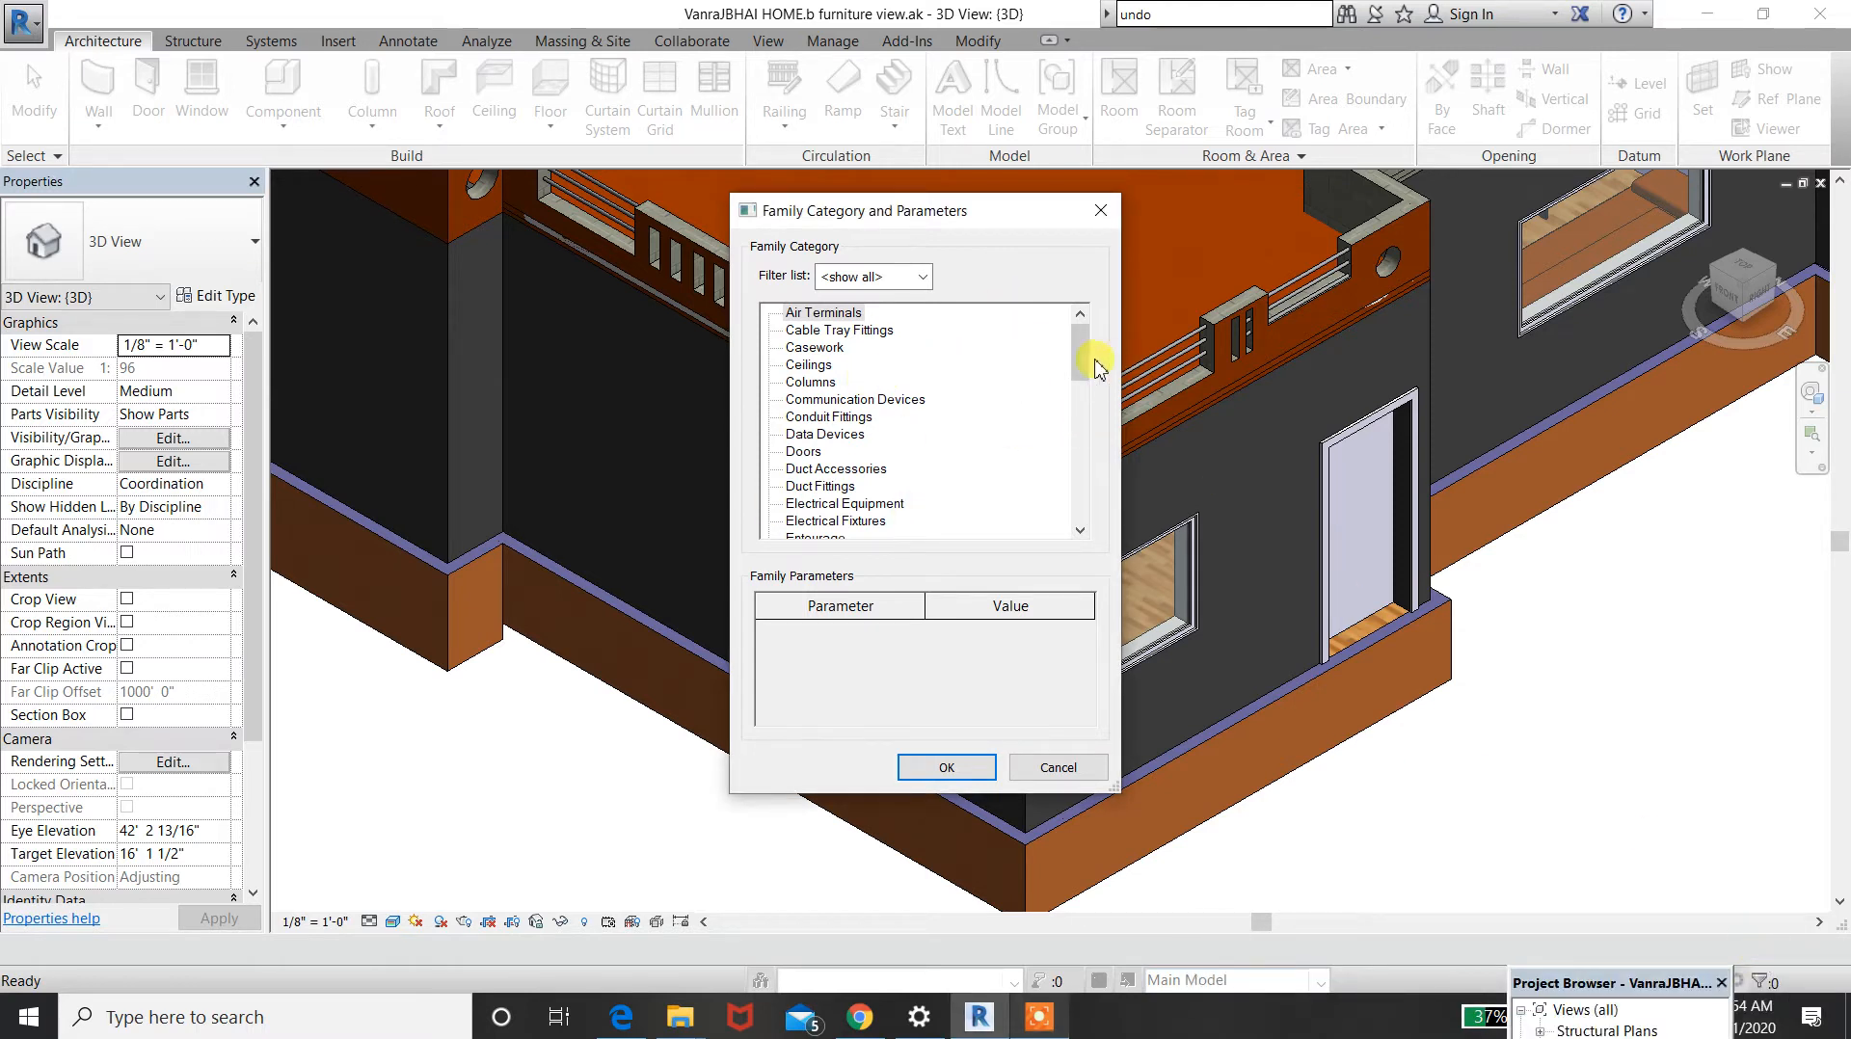
pyautogui.moveTo(1082, 359); pyautogui.dragTo(1035, 550)
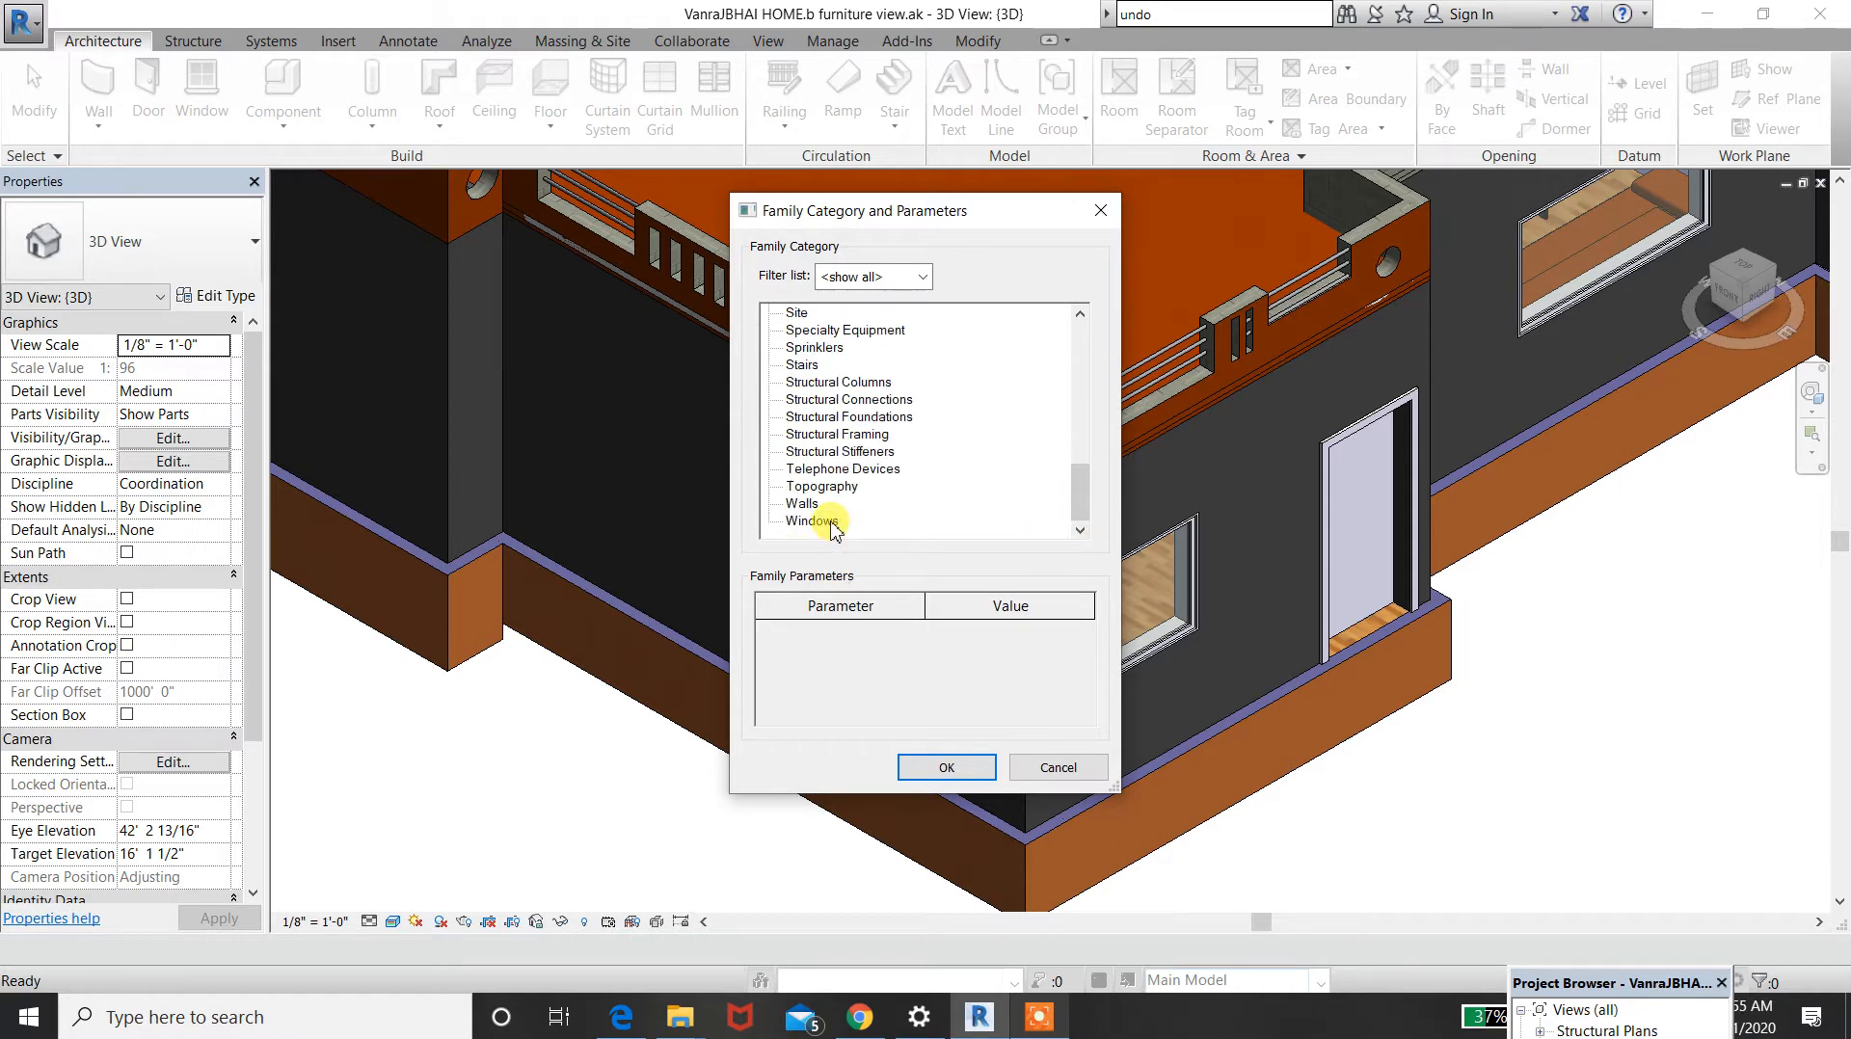
pyautogui.click(946, 767)
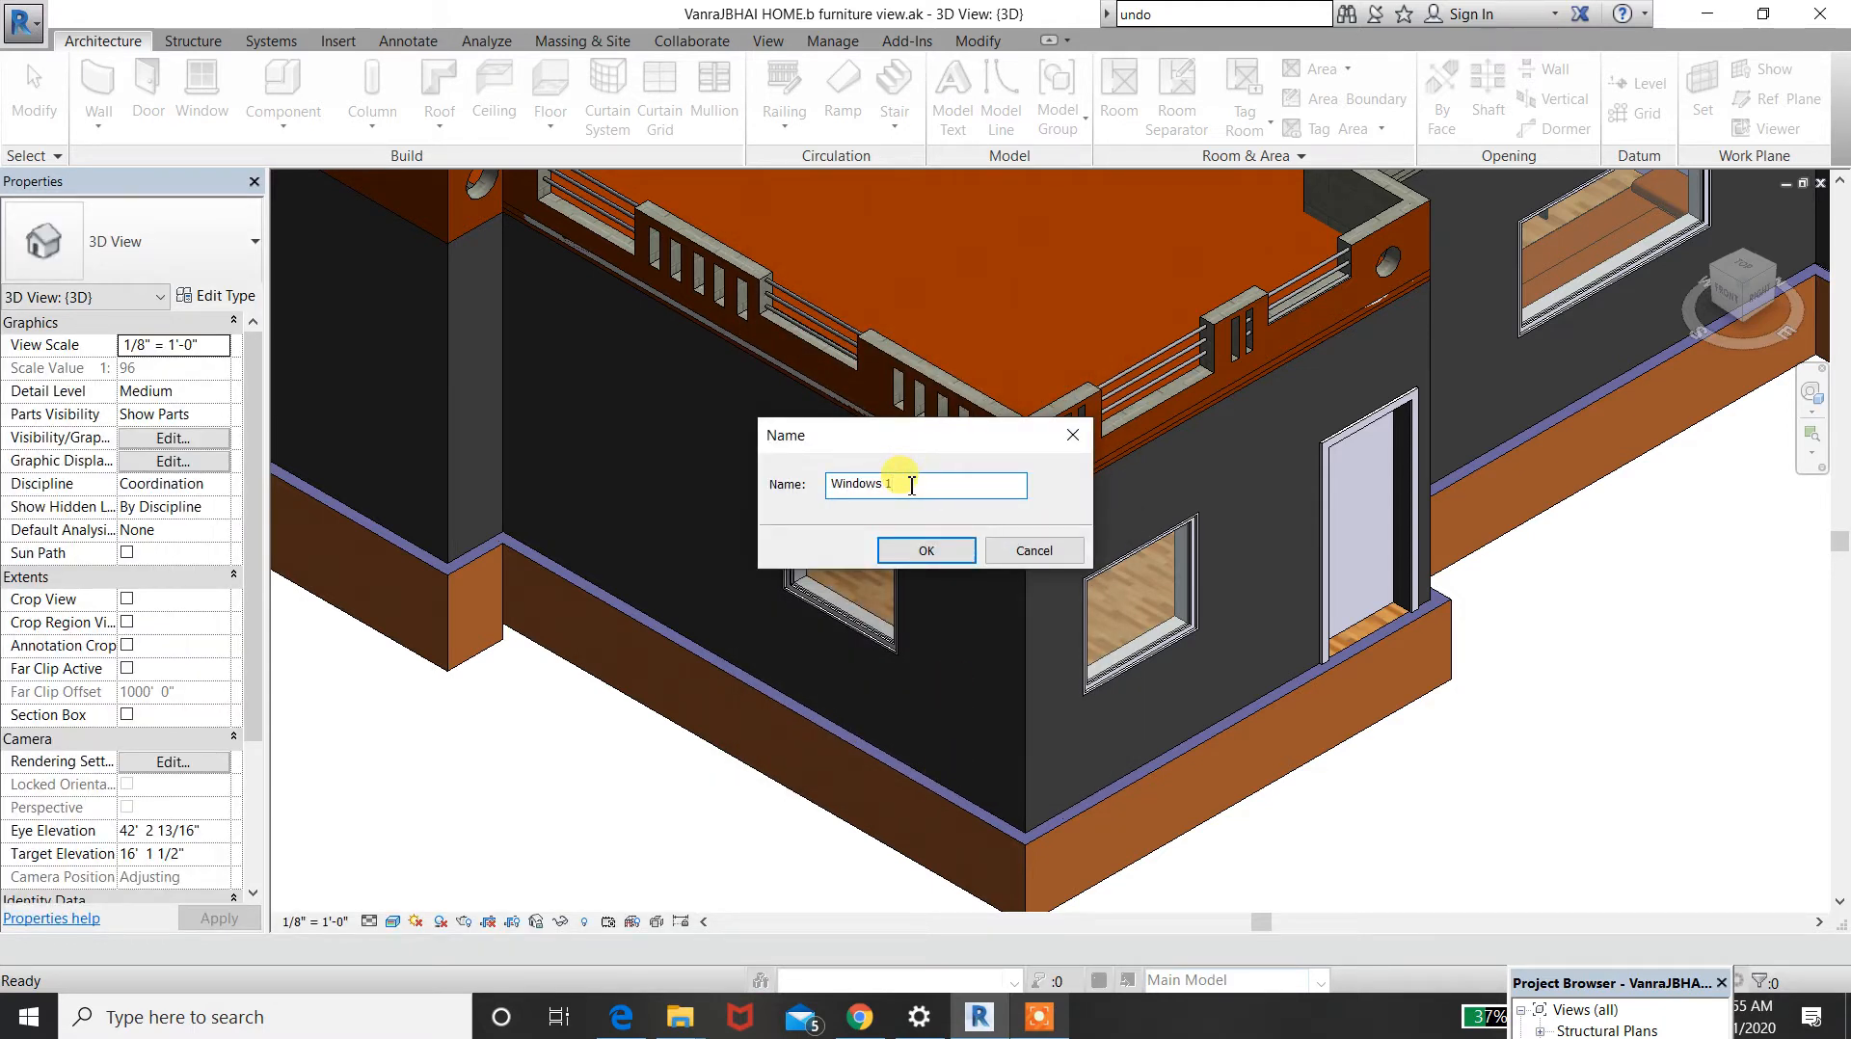
pyautogui.click(928, 551)
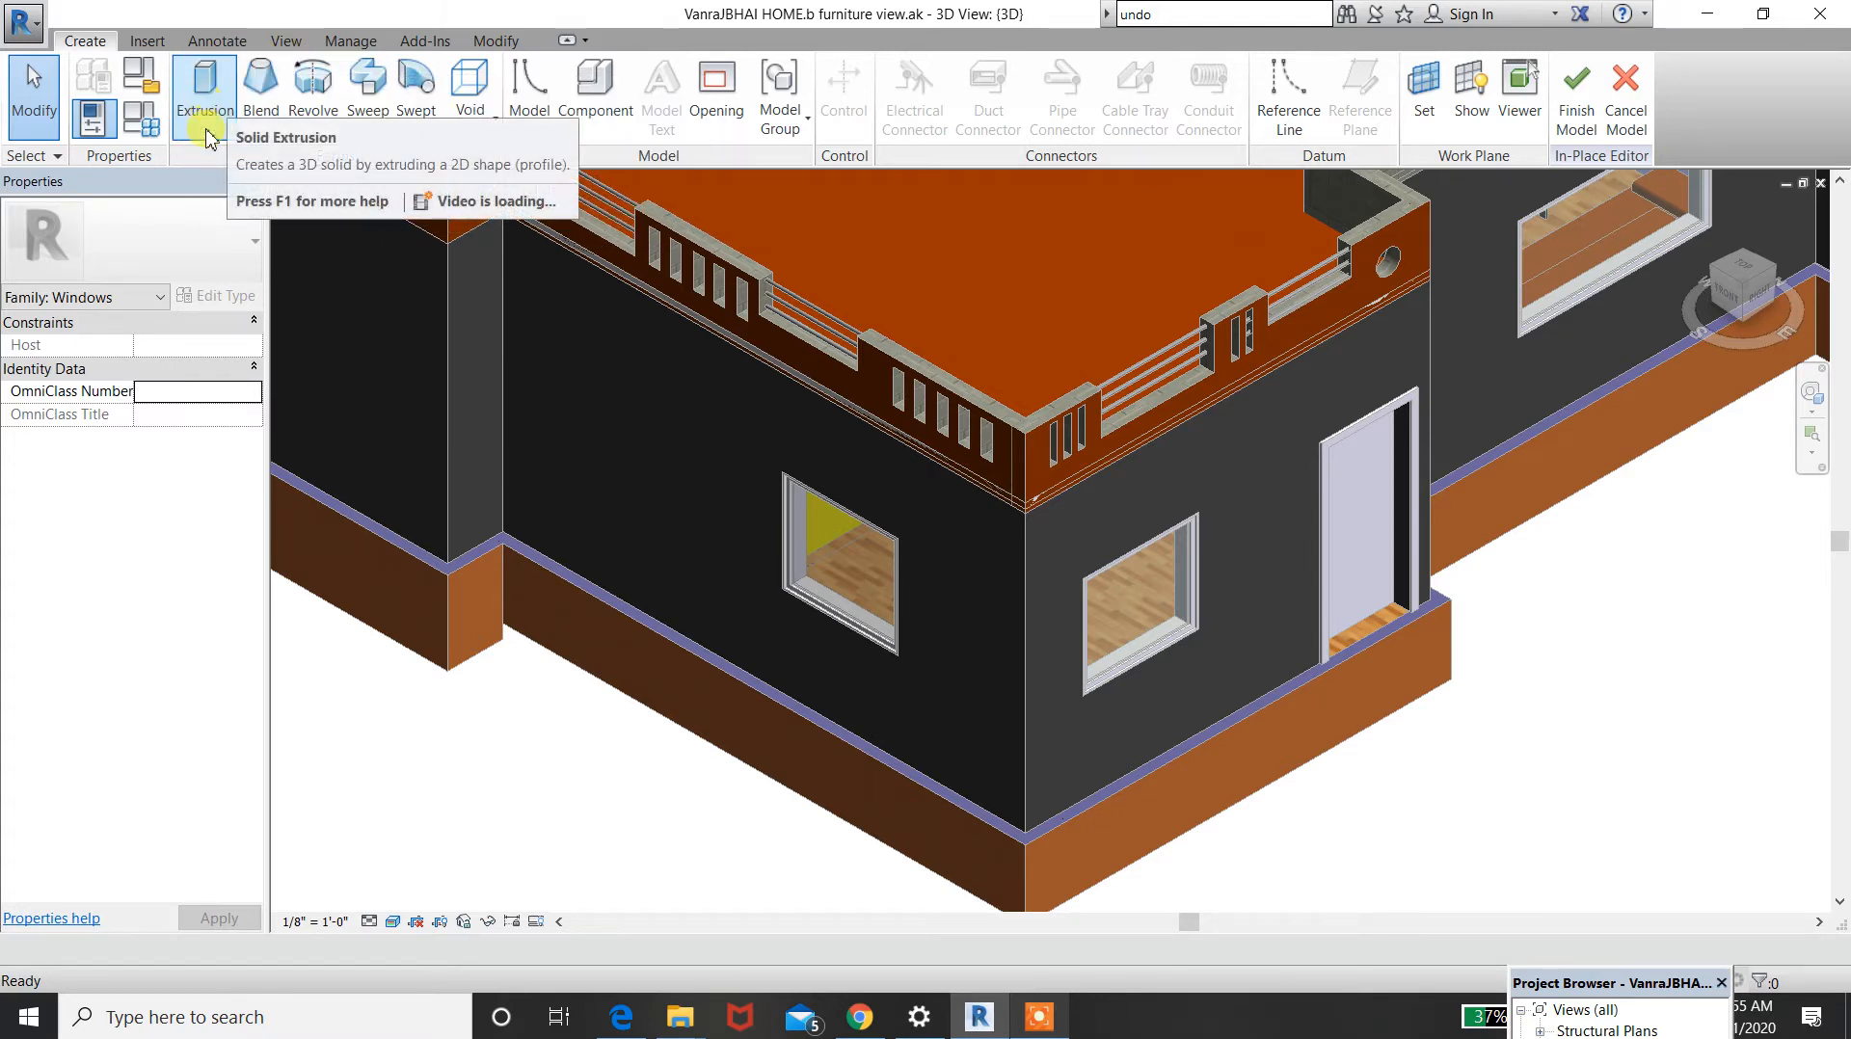
# - Start a solid extrusion and try to pick a plane at the front wall's window as its work plane
pyautogui.click(204, 96)
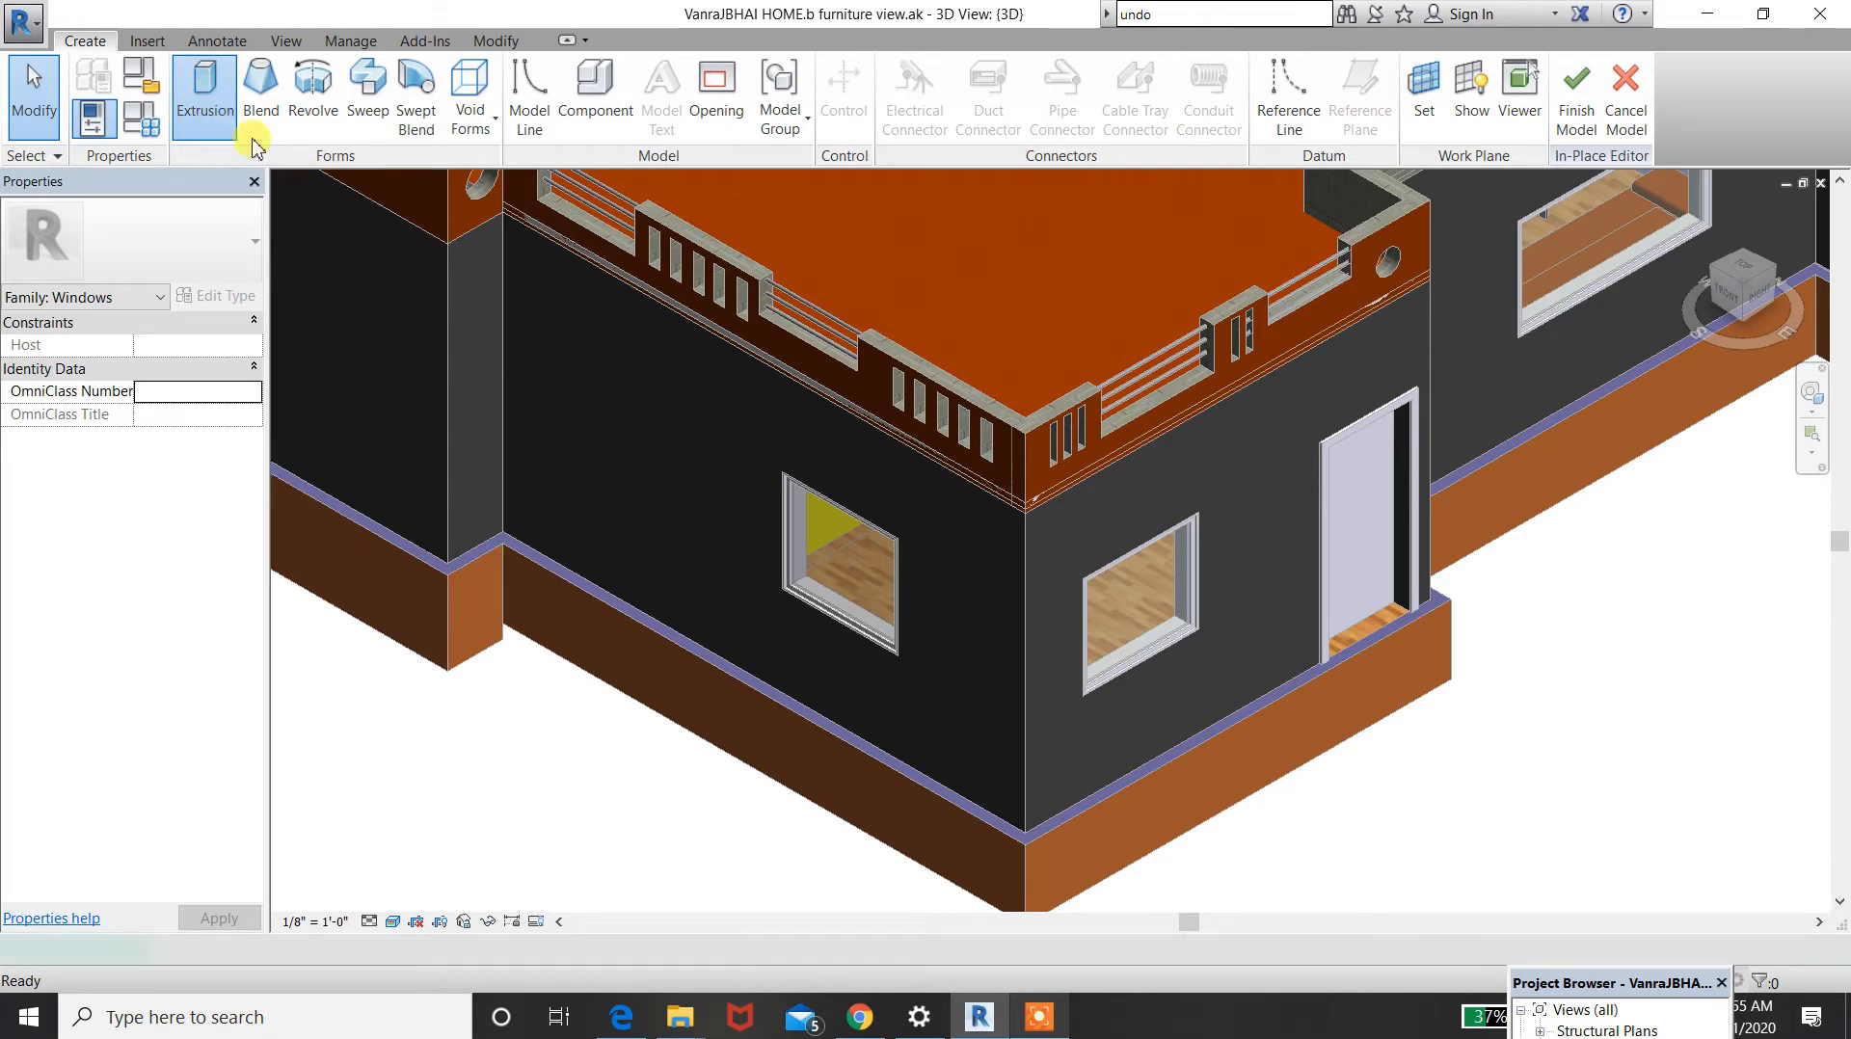
pyautogui.click(228, 114)
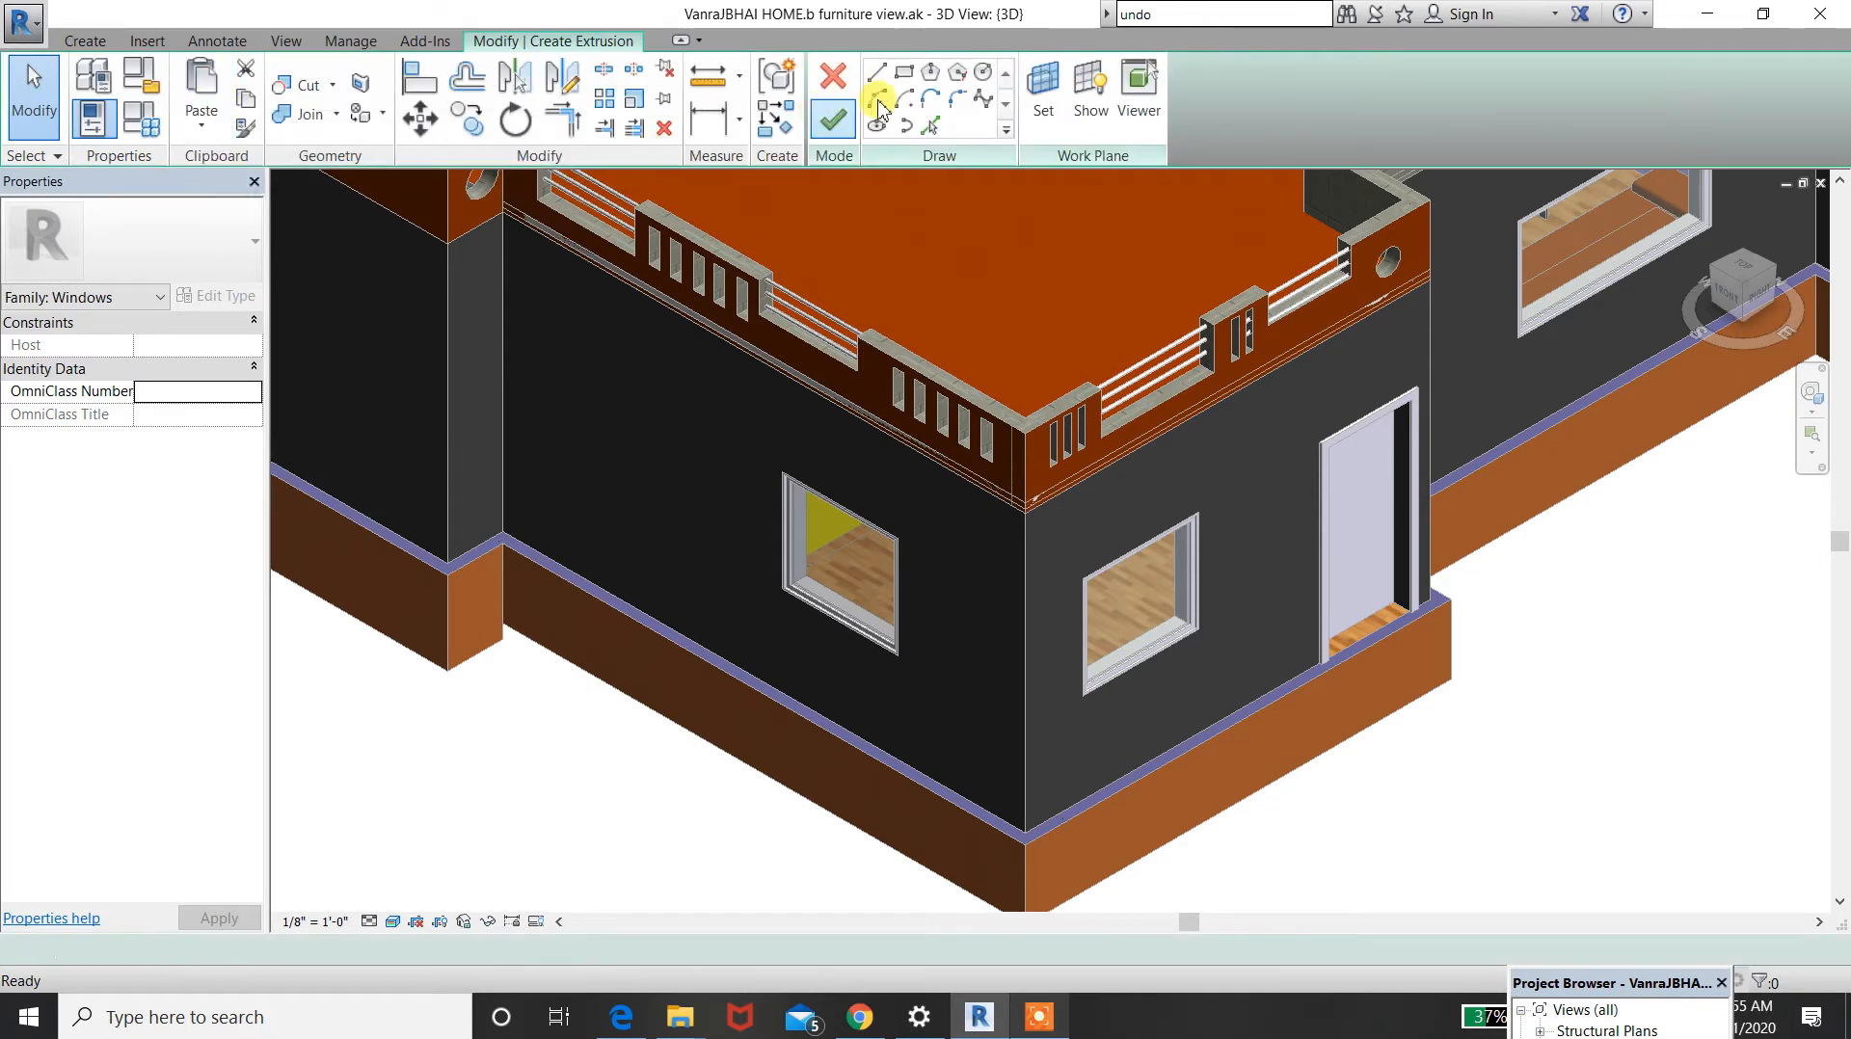
pyautogui.click(1050, 91)
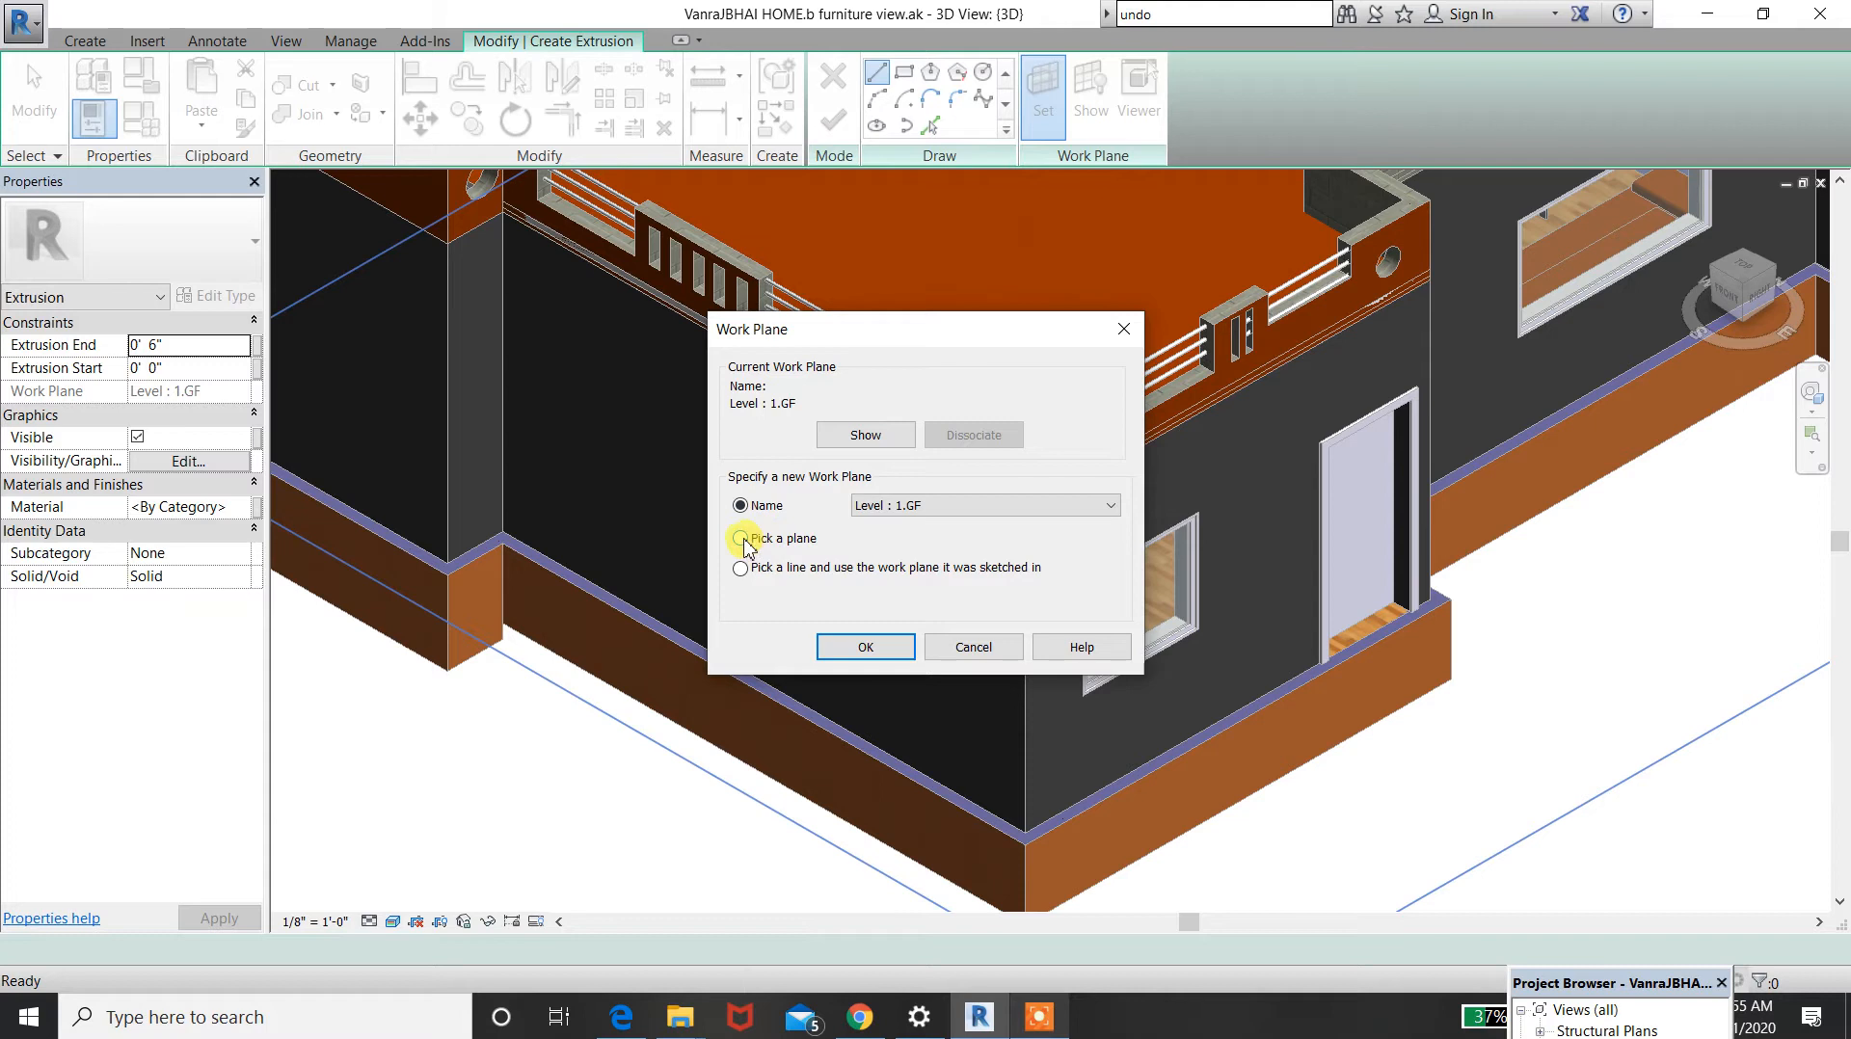
pyautogui.click(894, 654)
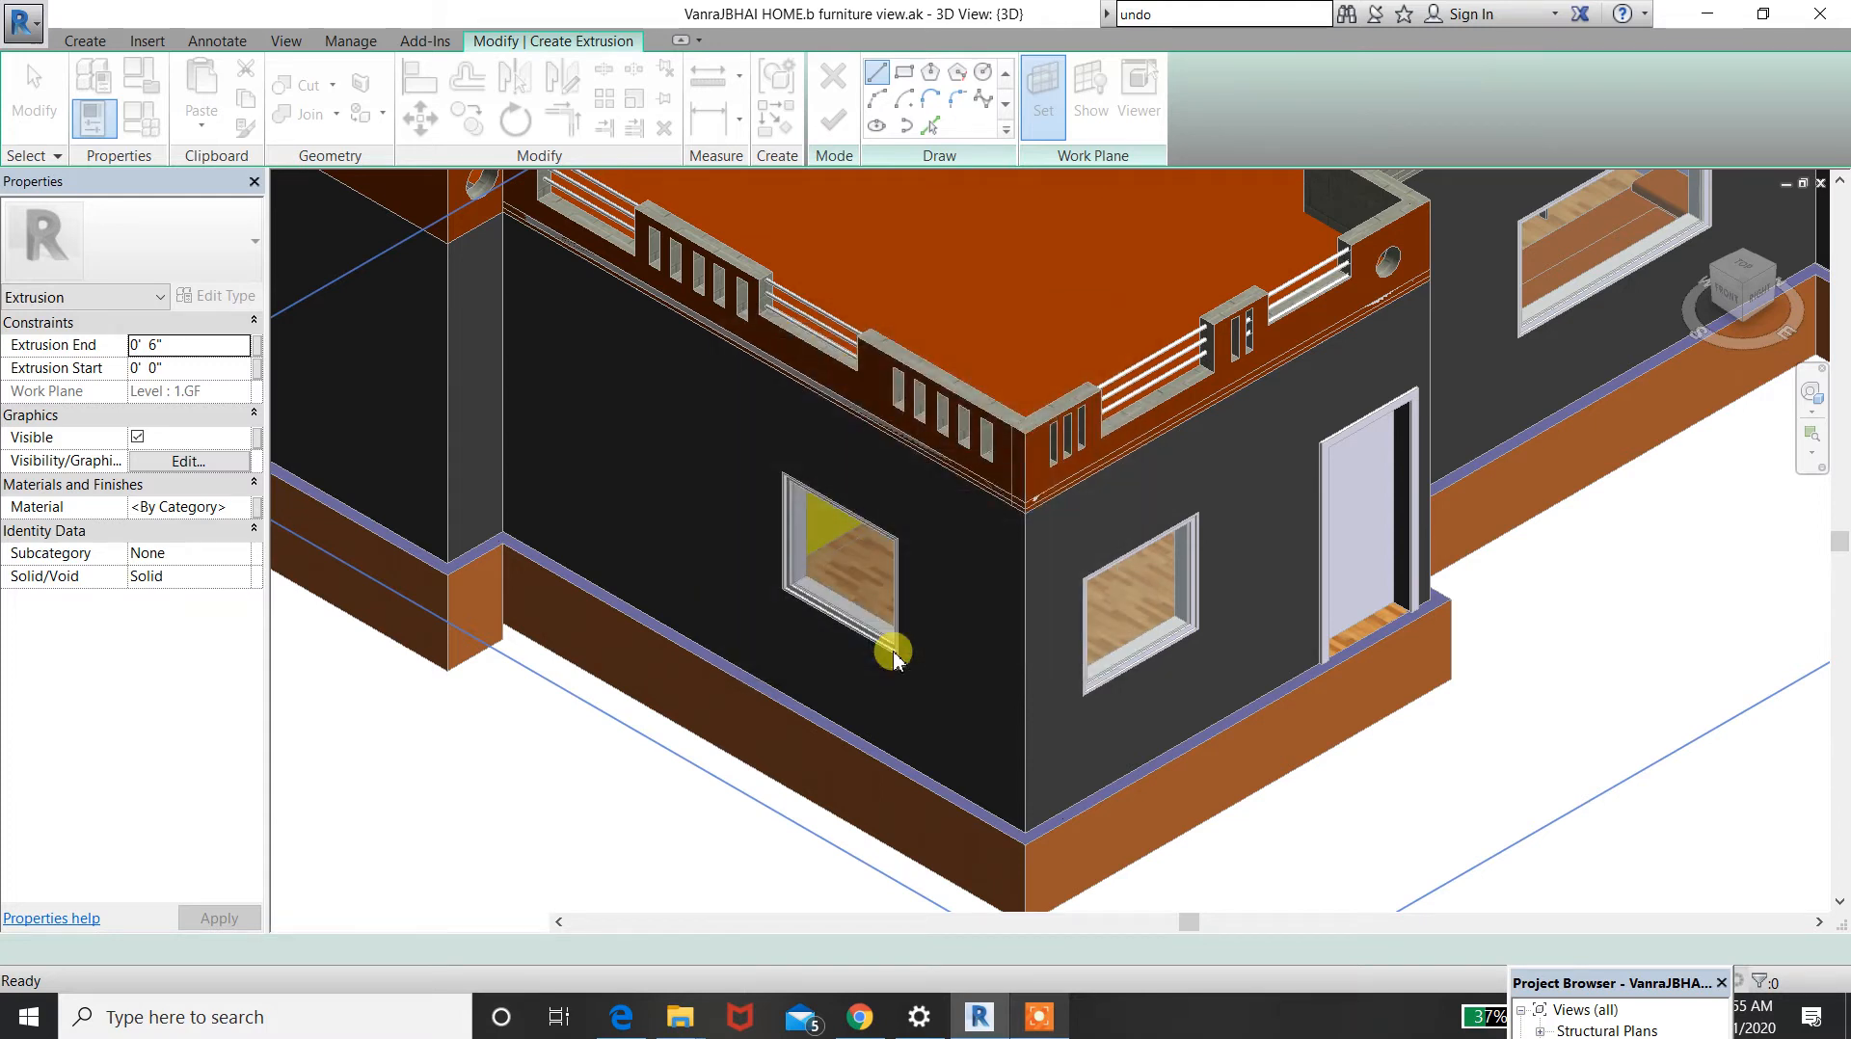
pyautogui.click(789, 434)
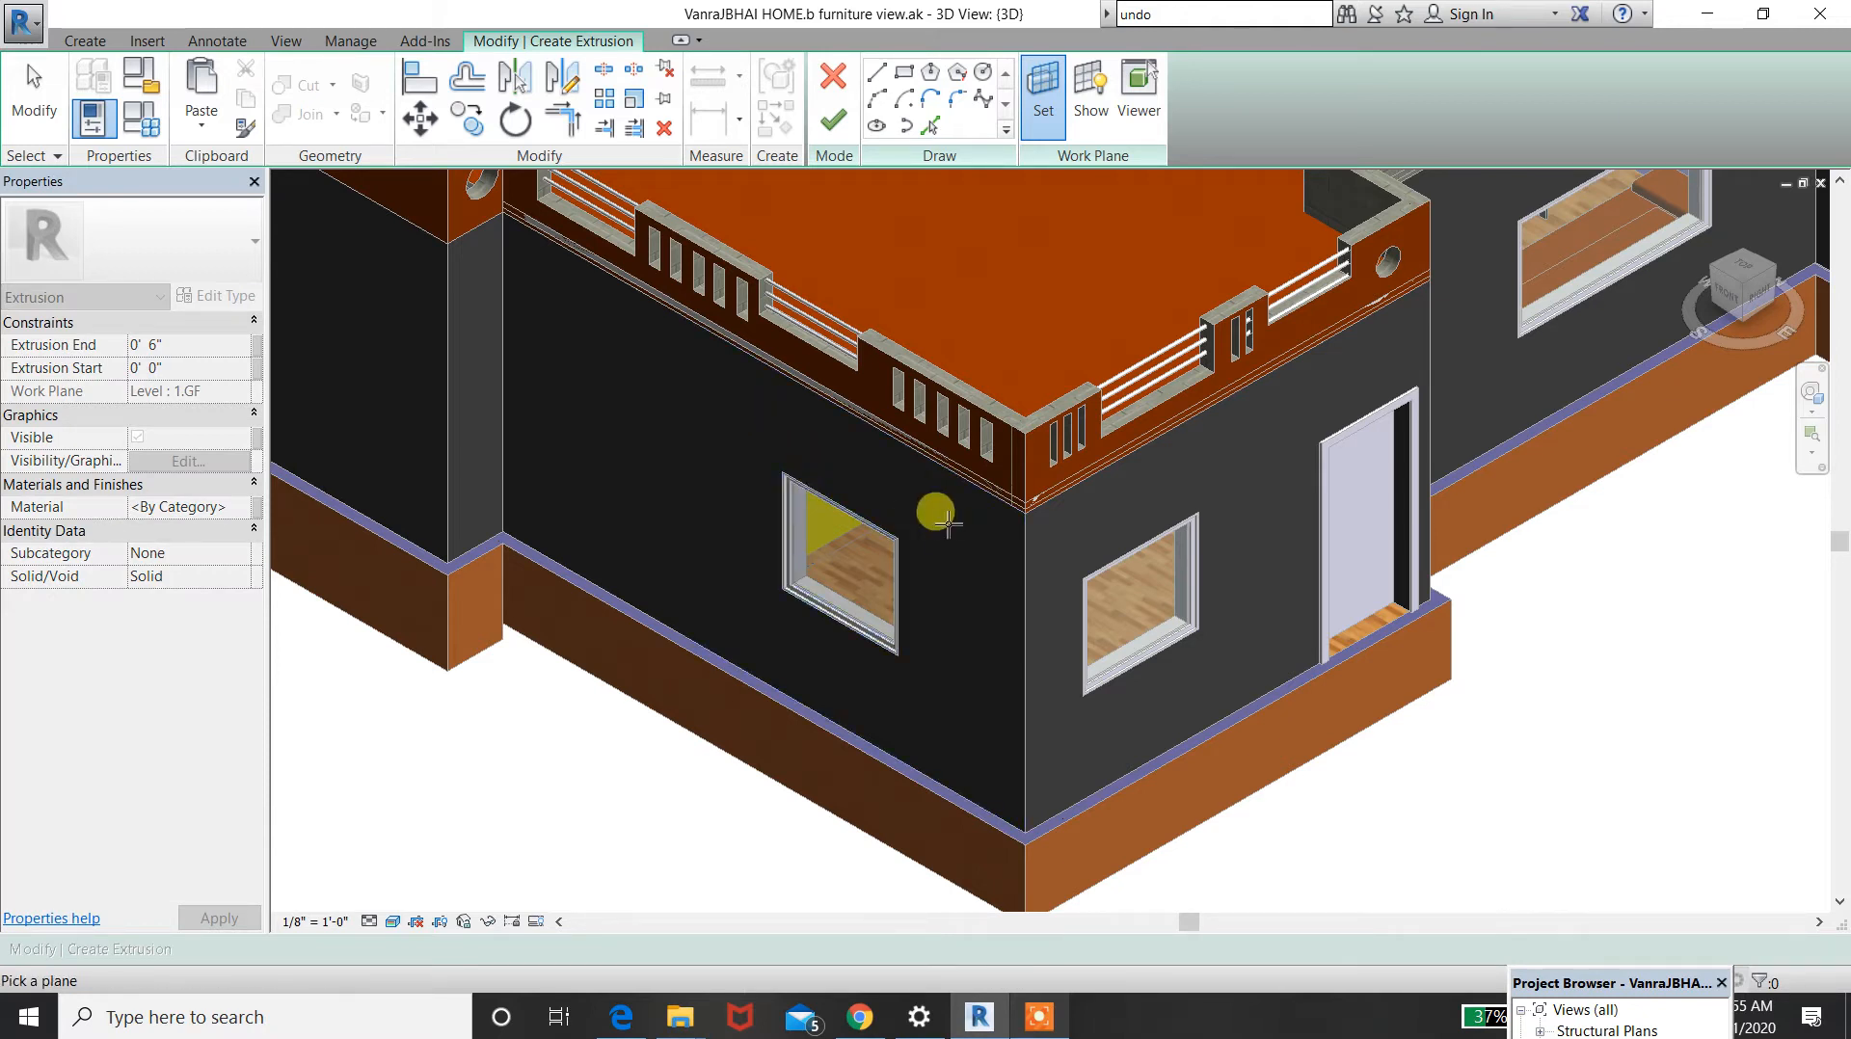
pyautogui.click(907, 77)
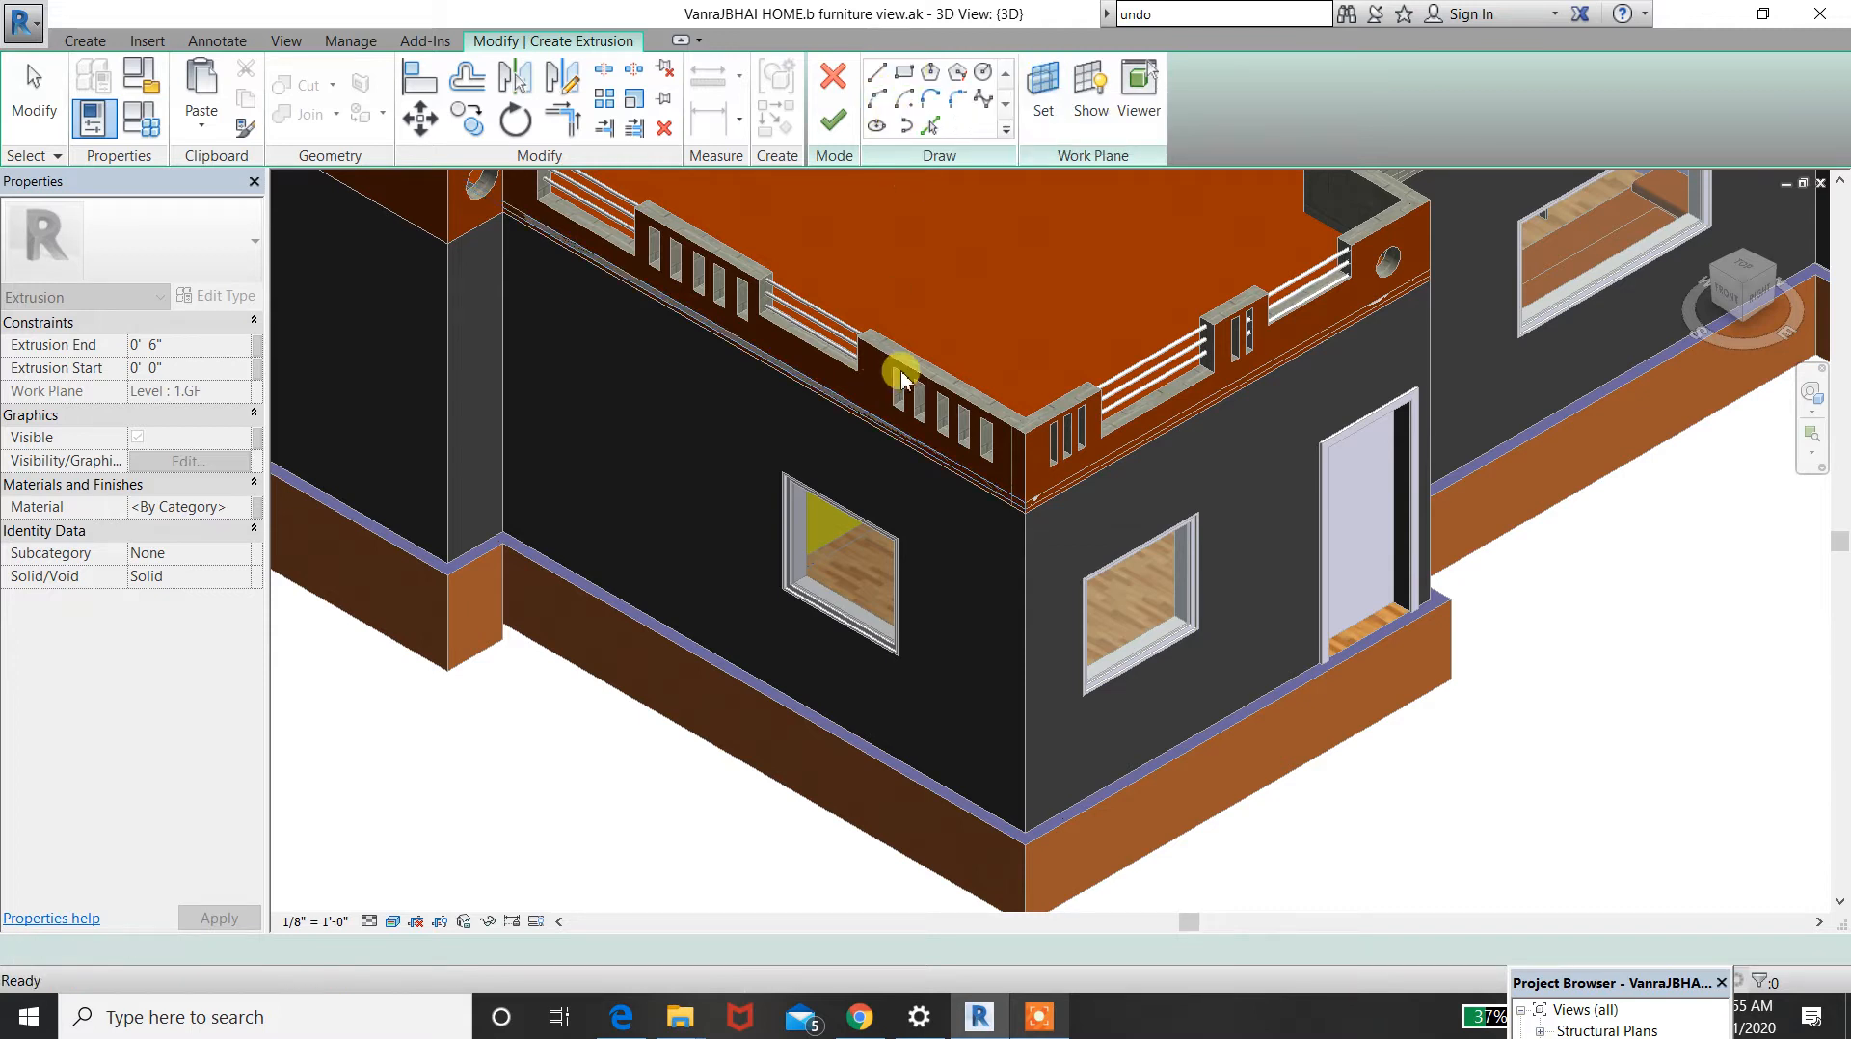
pyautogui.click(878, 74)
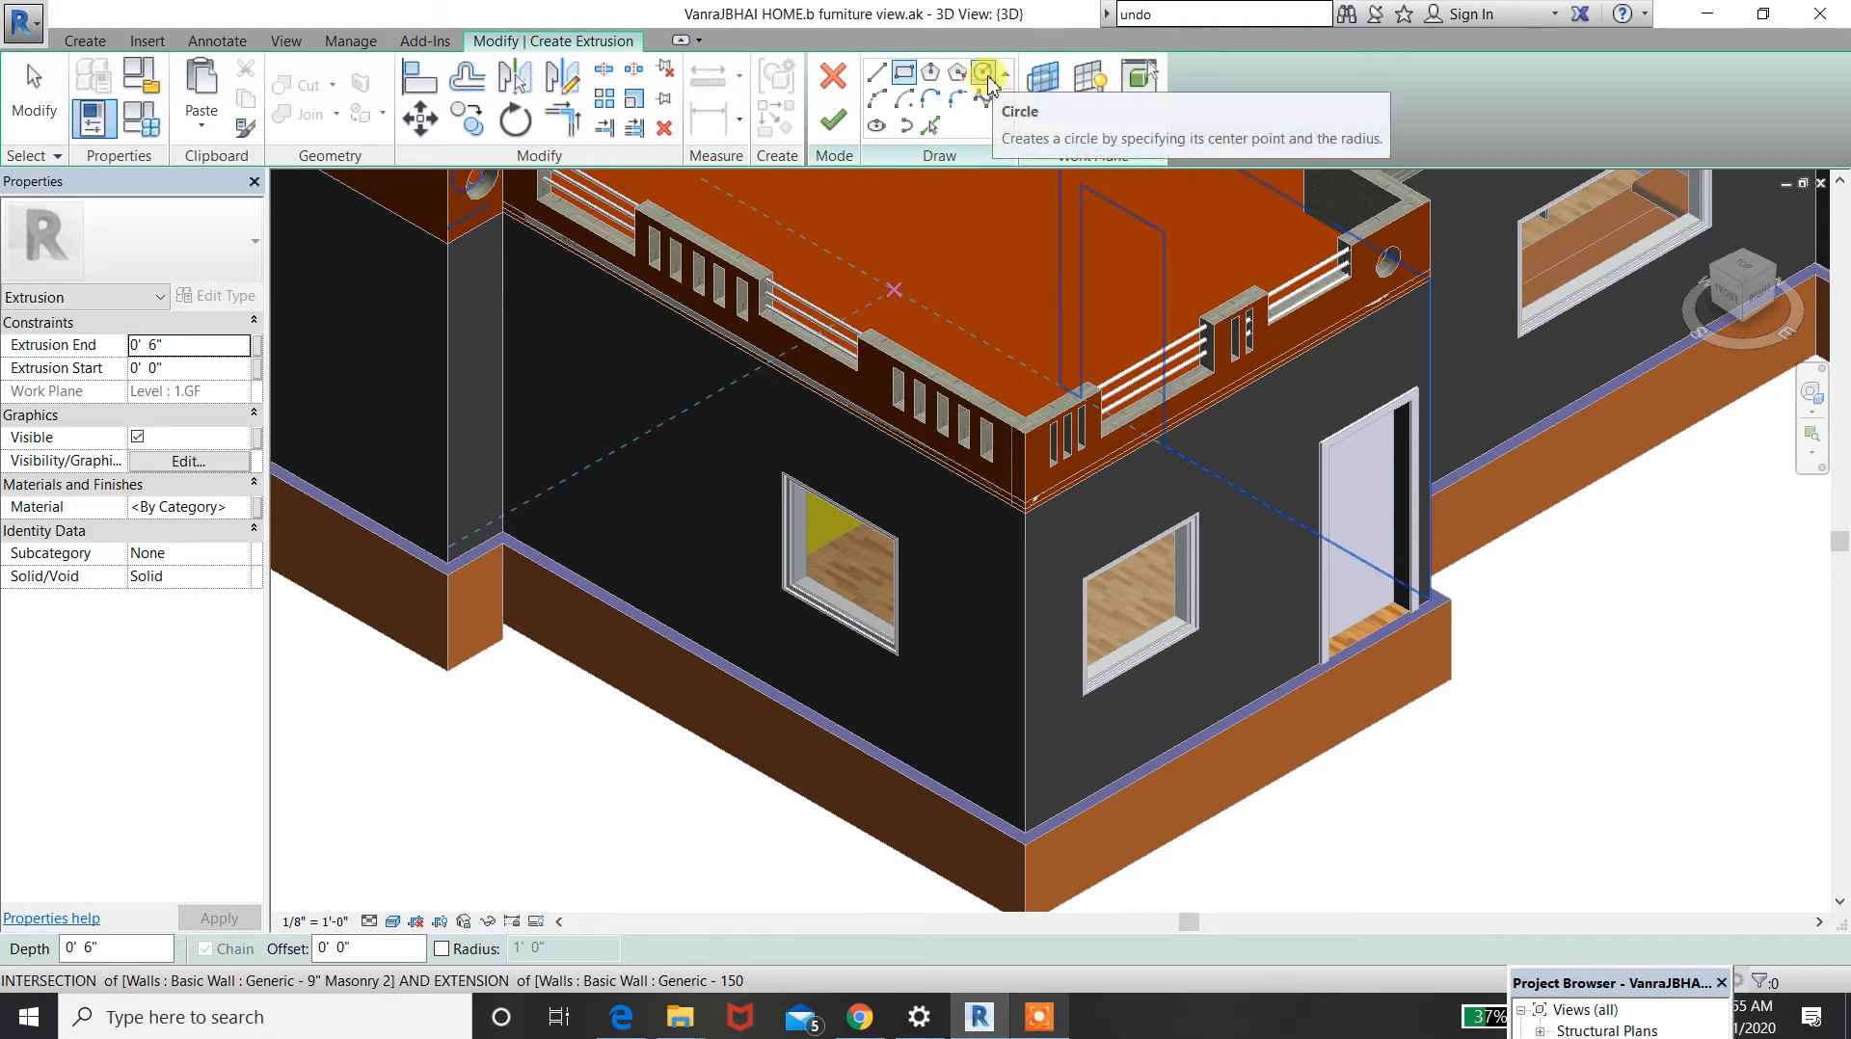
pyautogui.click(783, 474)
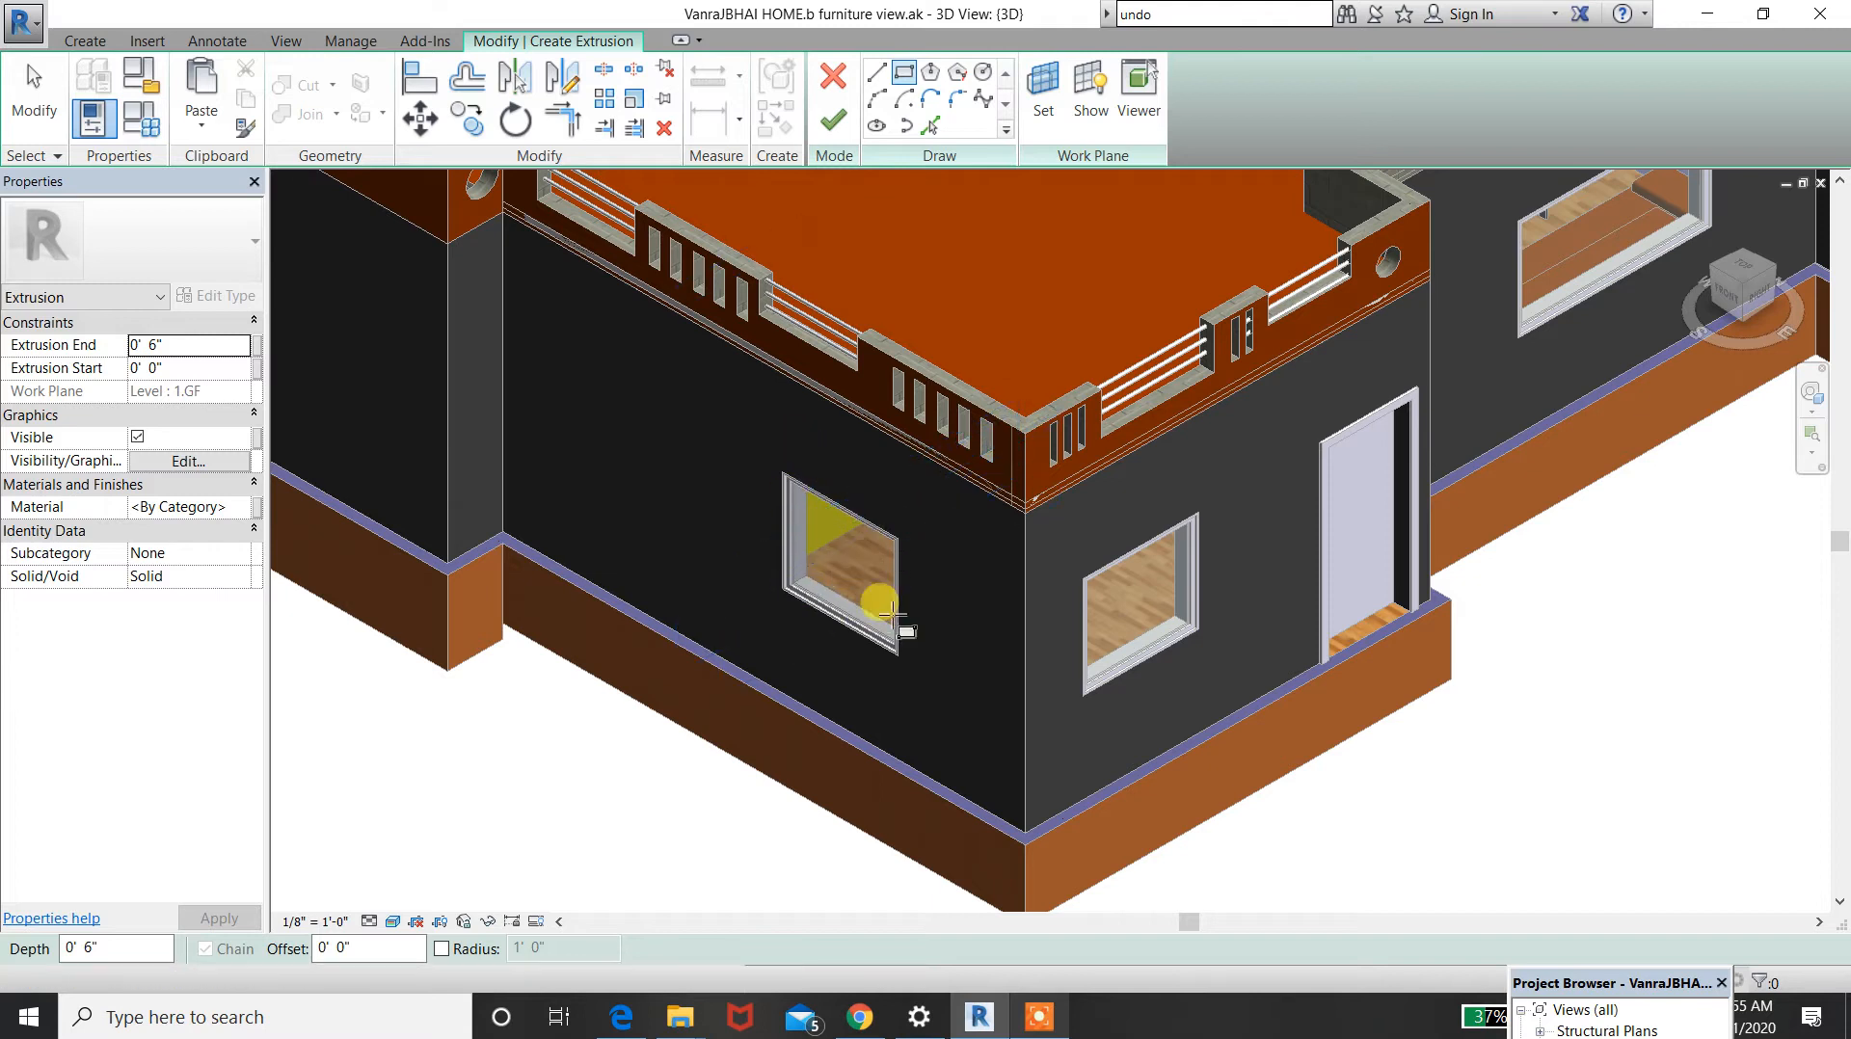
pyautogui.click(902, 70)
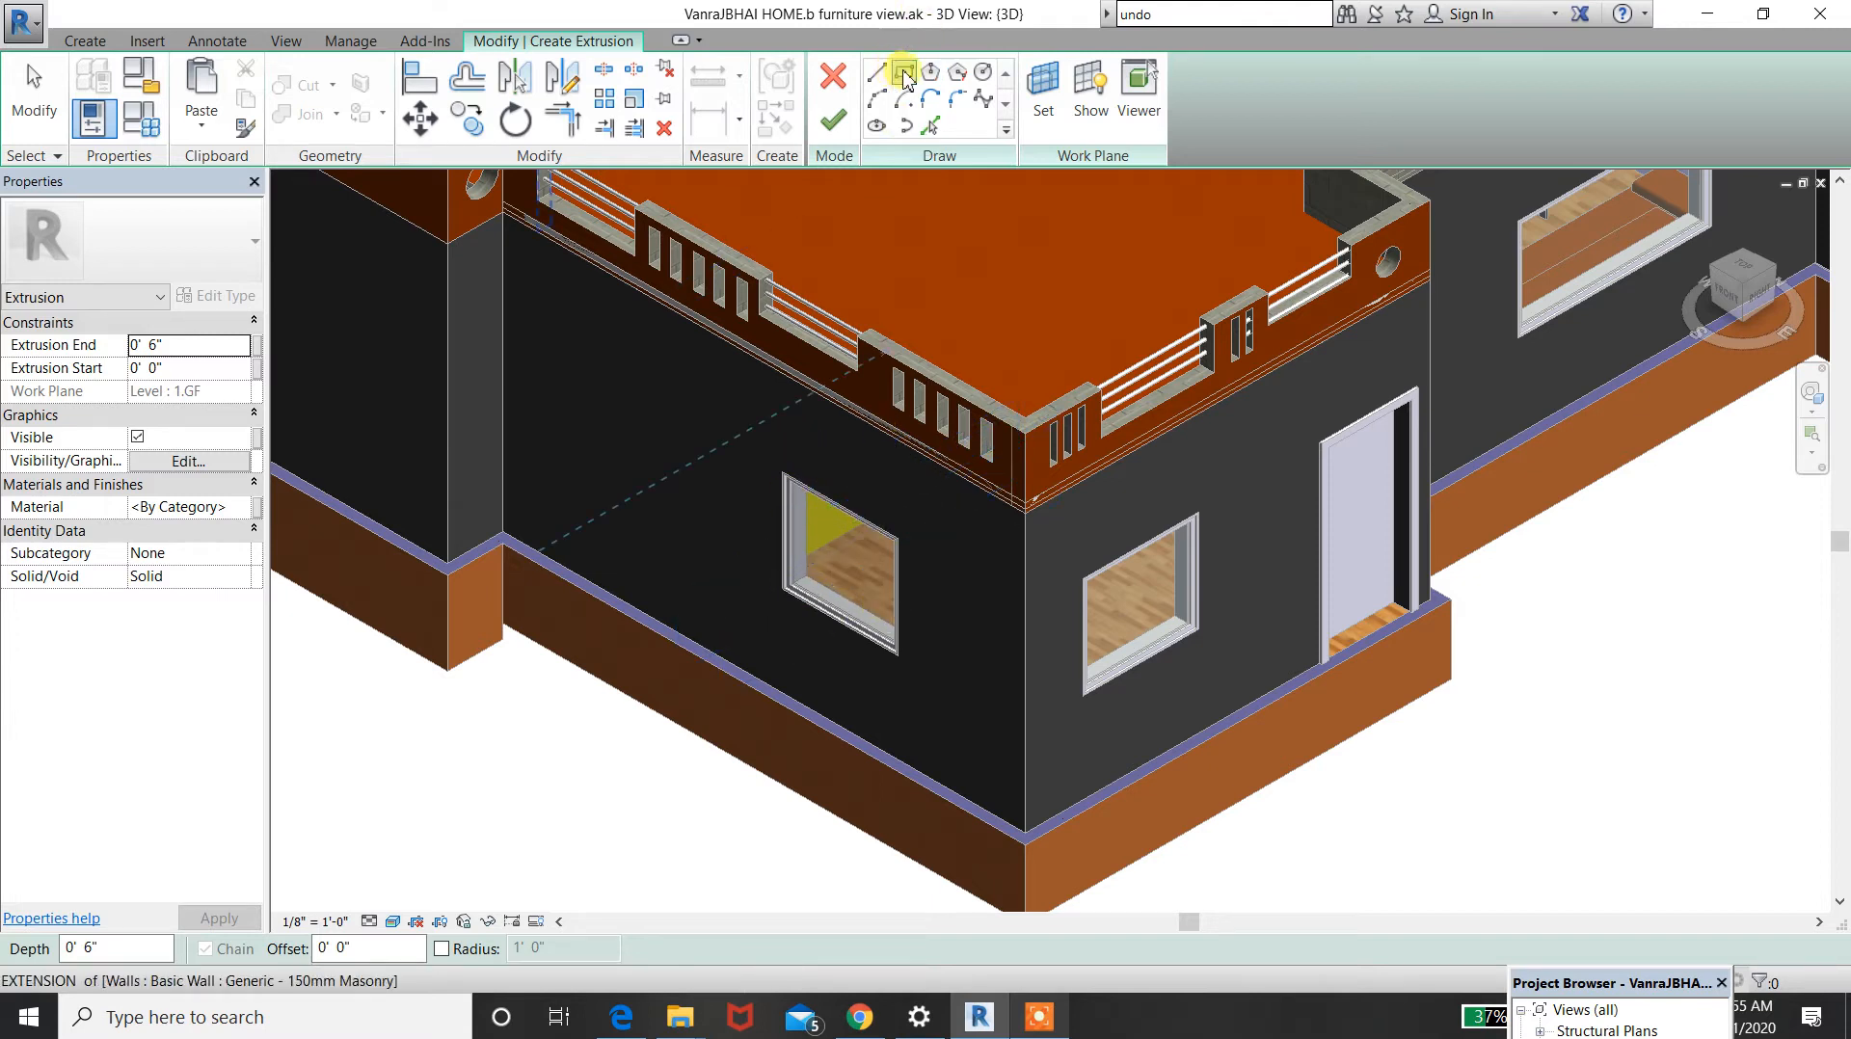
pyautogui.click(784, 471)
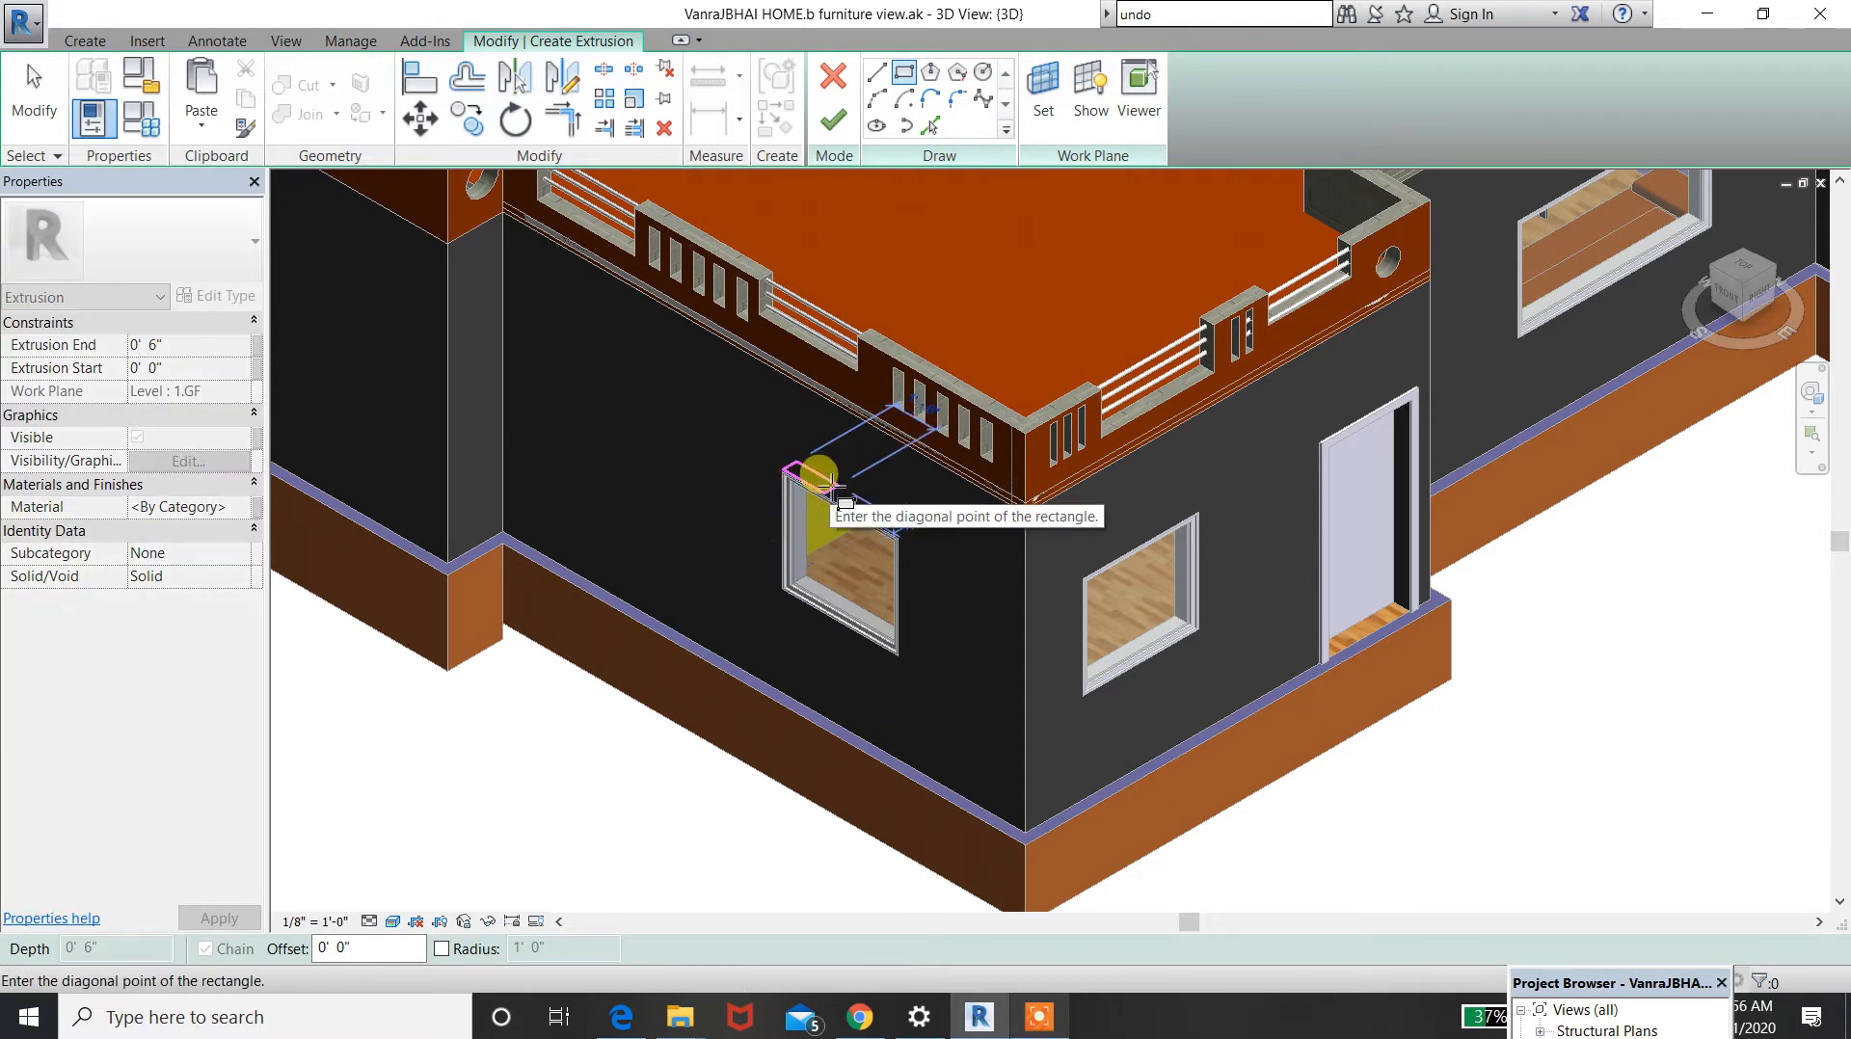
pyautogui.press('Escape')
pyautogui.click(1044, 85)
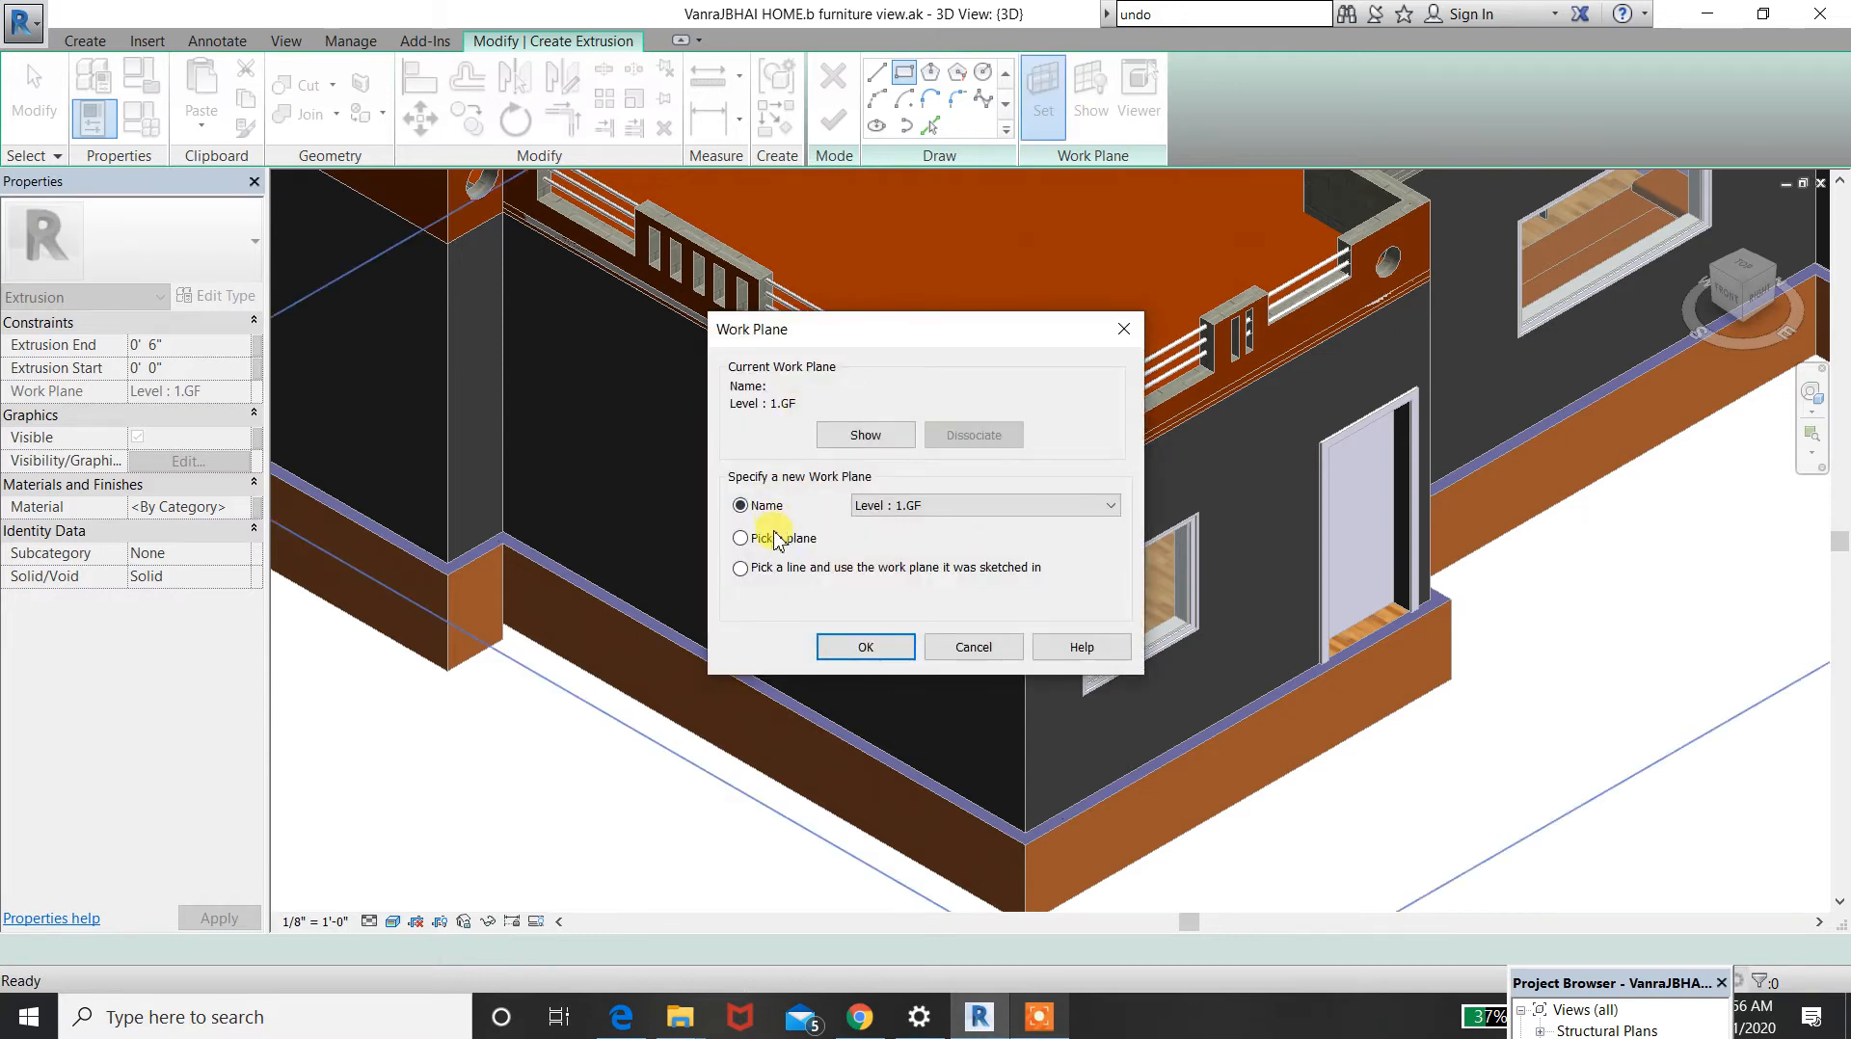
pyautogui.click(867, 647)
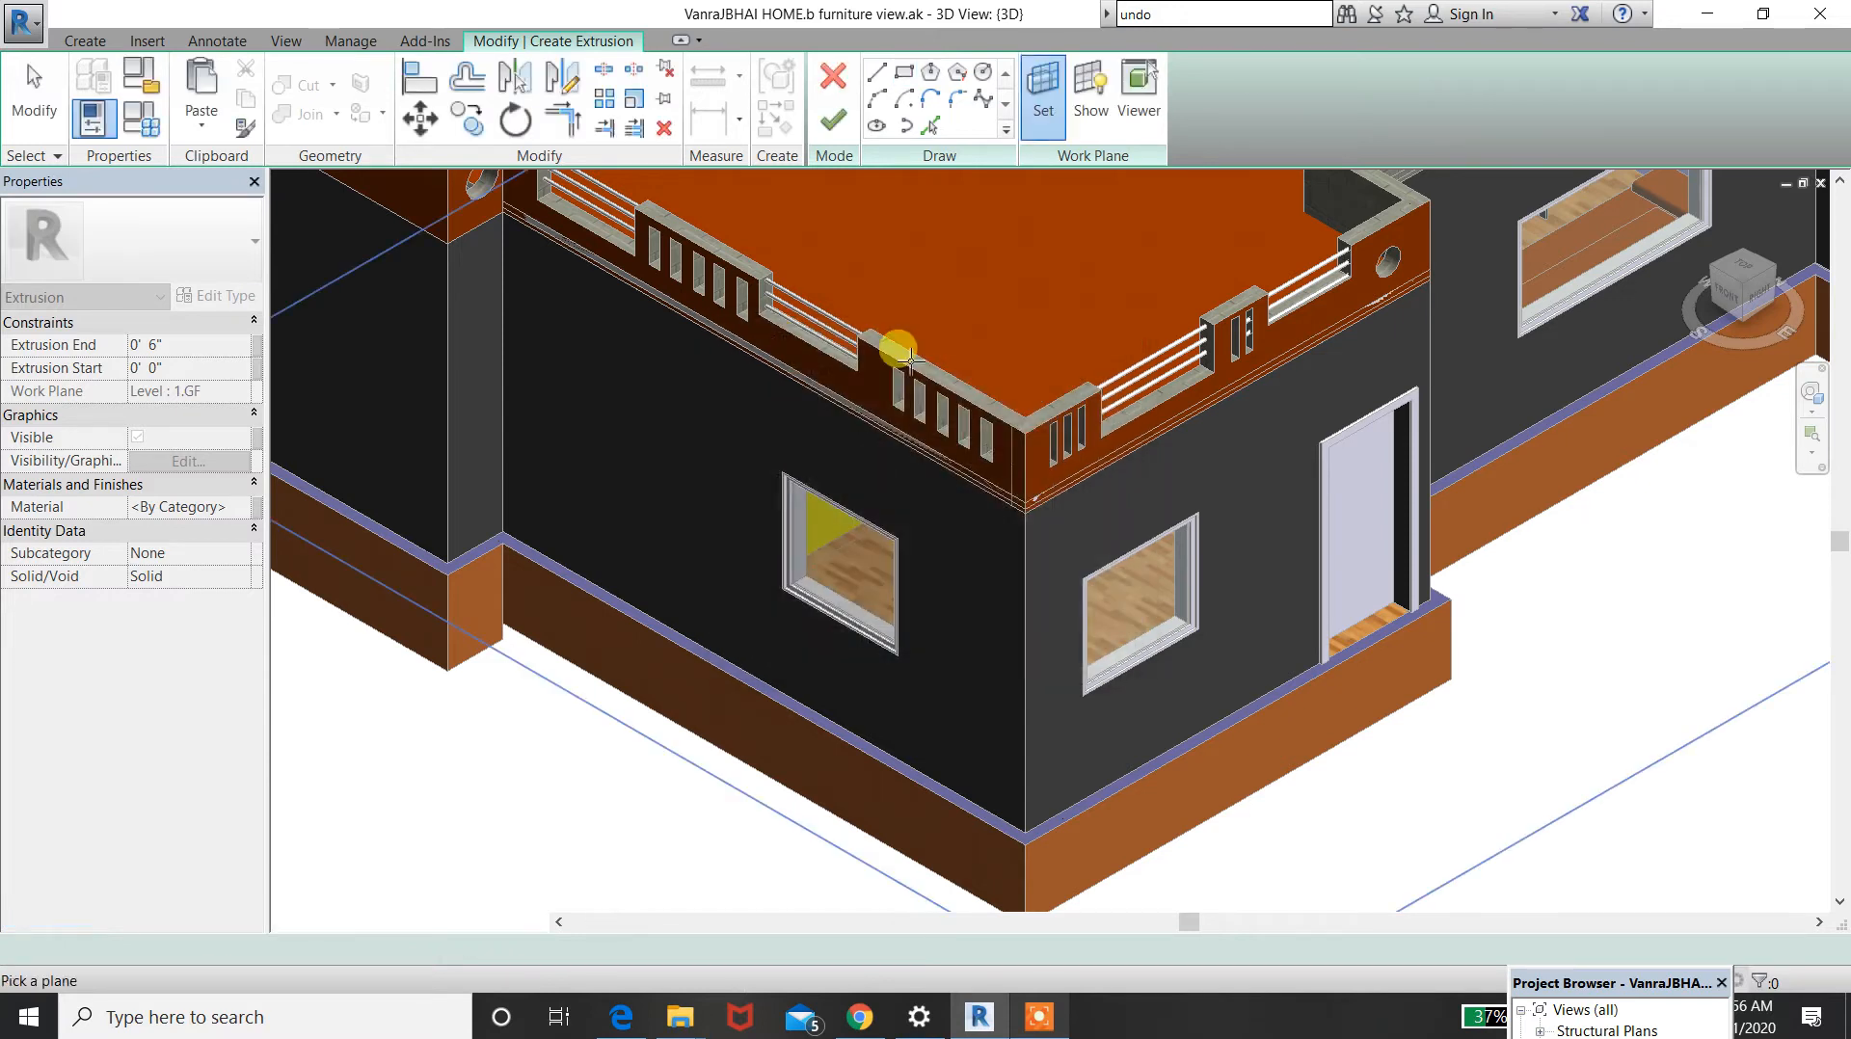
pyautogui.click(786, 475)
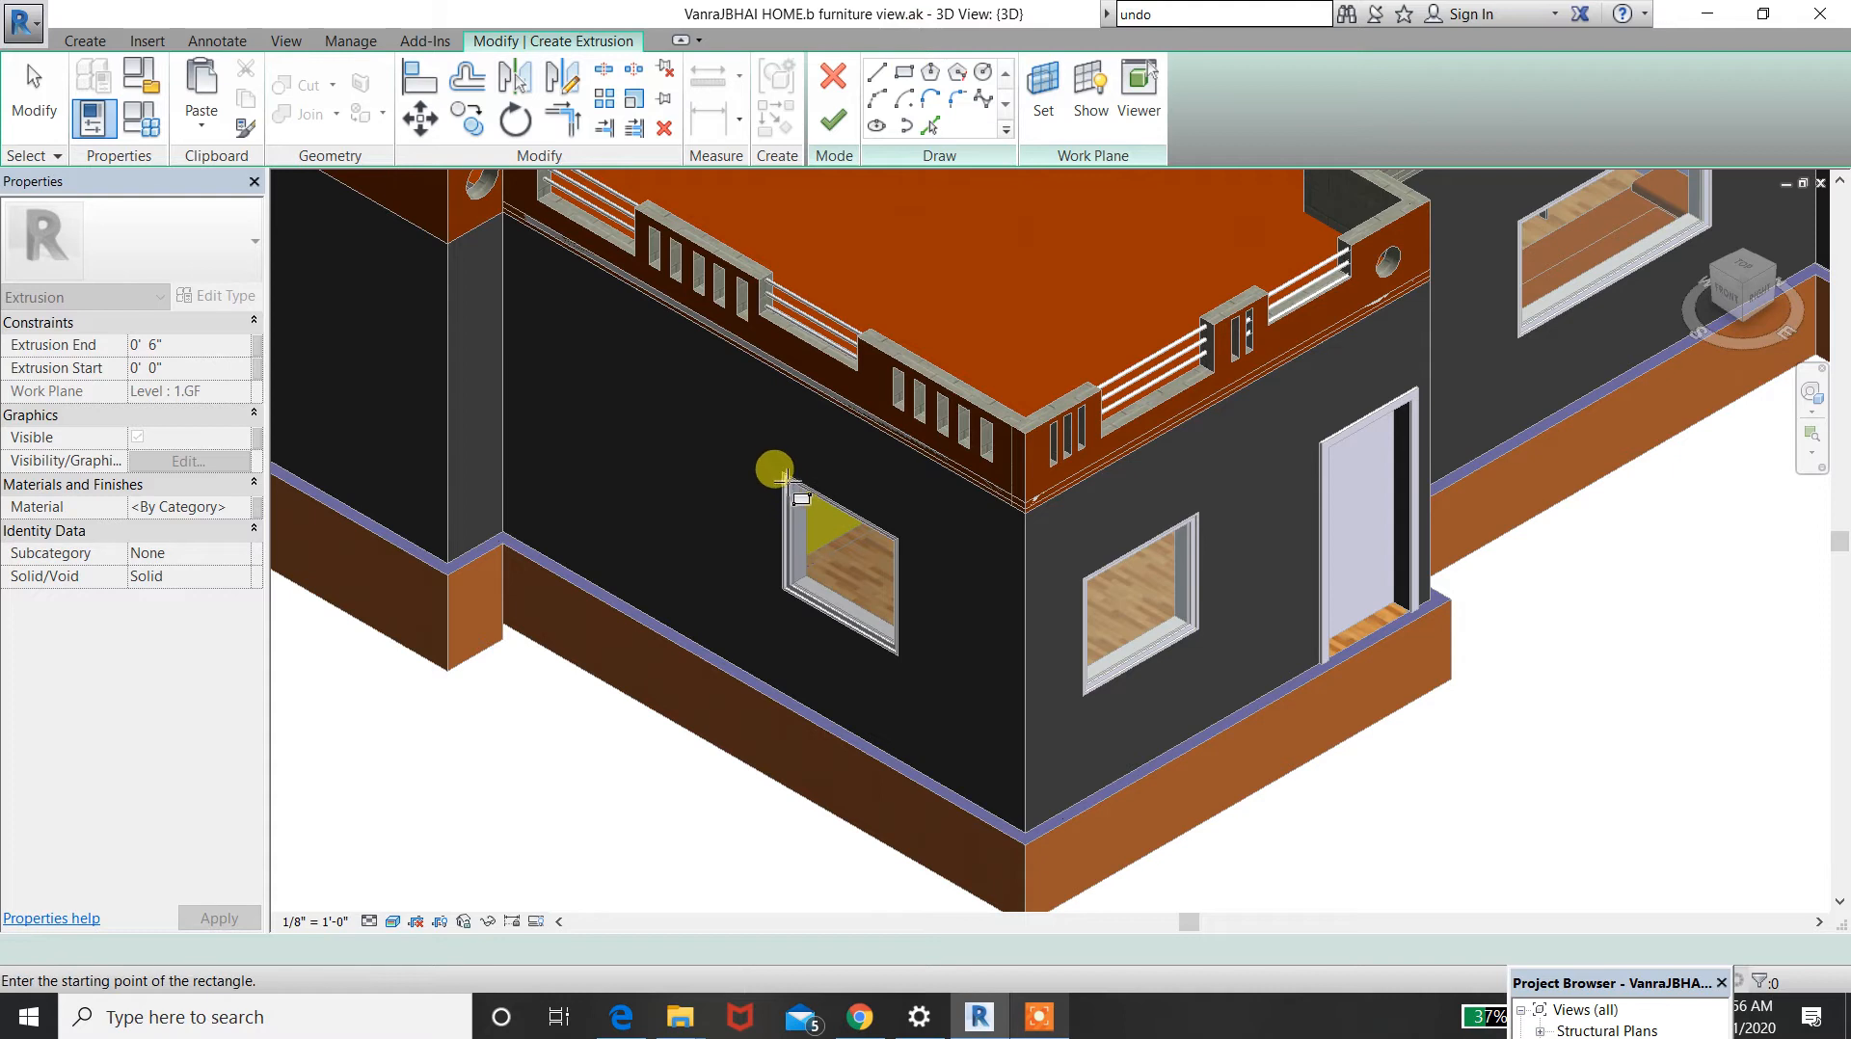
pyautogui.click(782, 472)
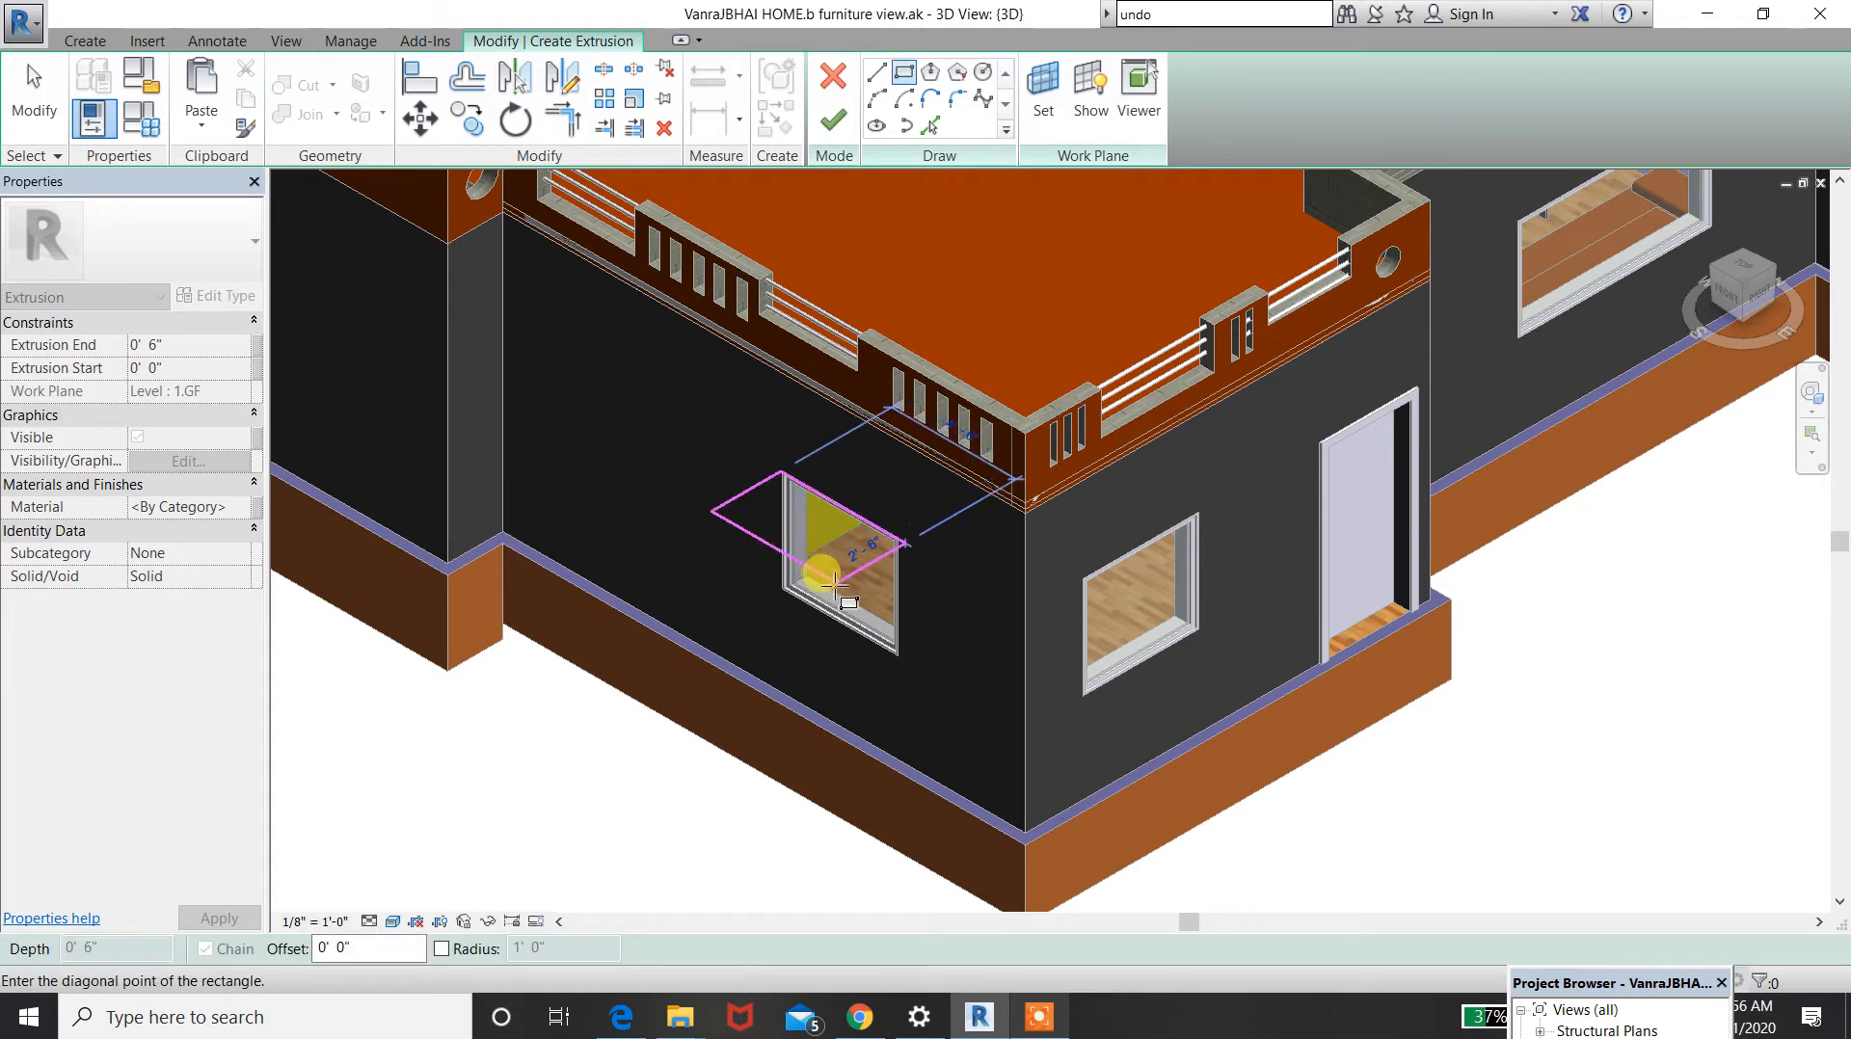
pyautogui.press('Escape')
pyautogui.press('Escape')
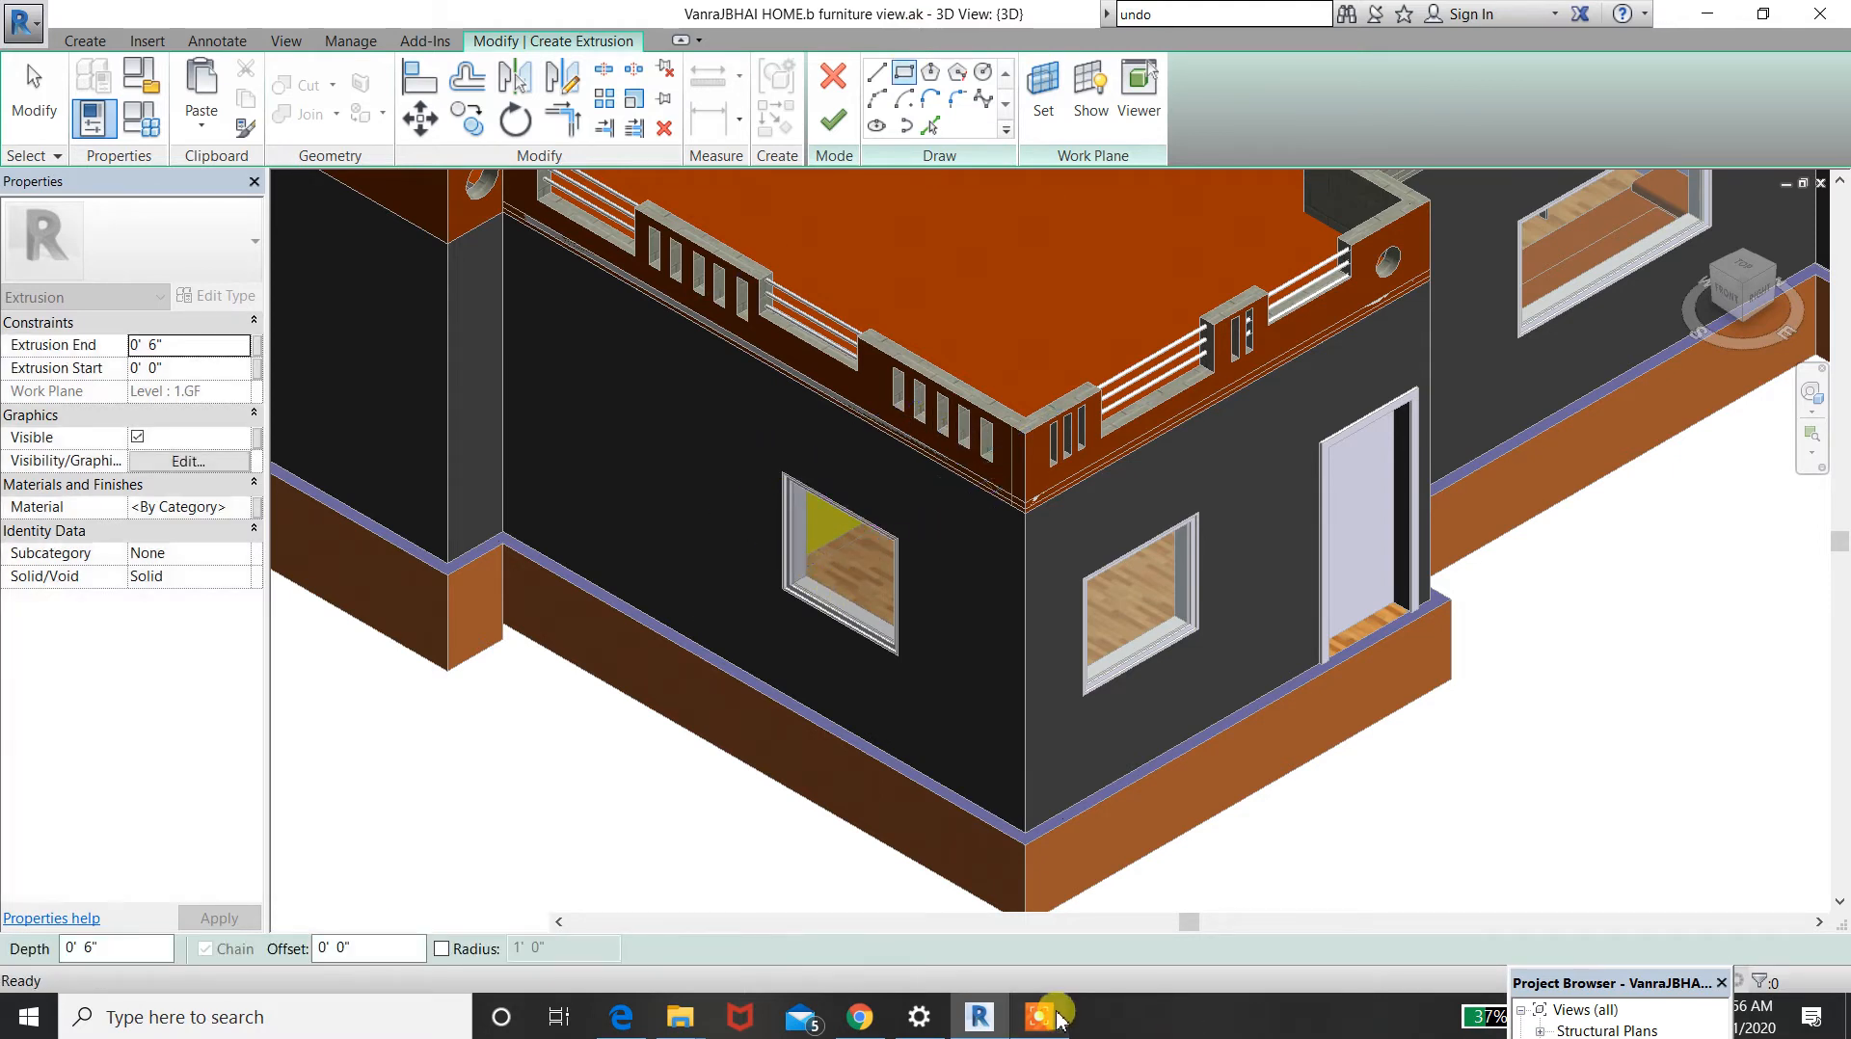
# - Set the front window's face as the work plane and sketch a rectangle tracing the window frame's outer edge
pyautogui.moveTo(1239, 1003)
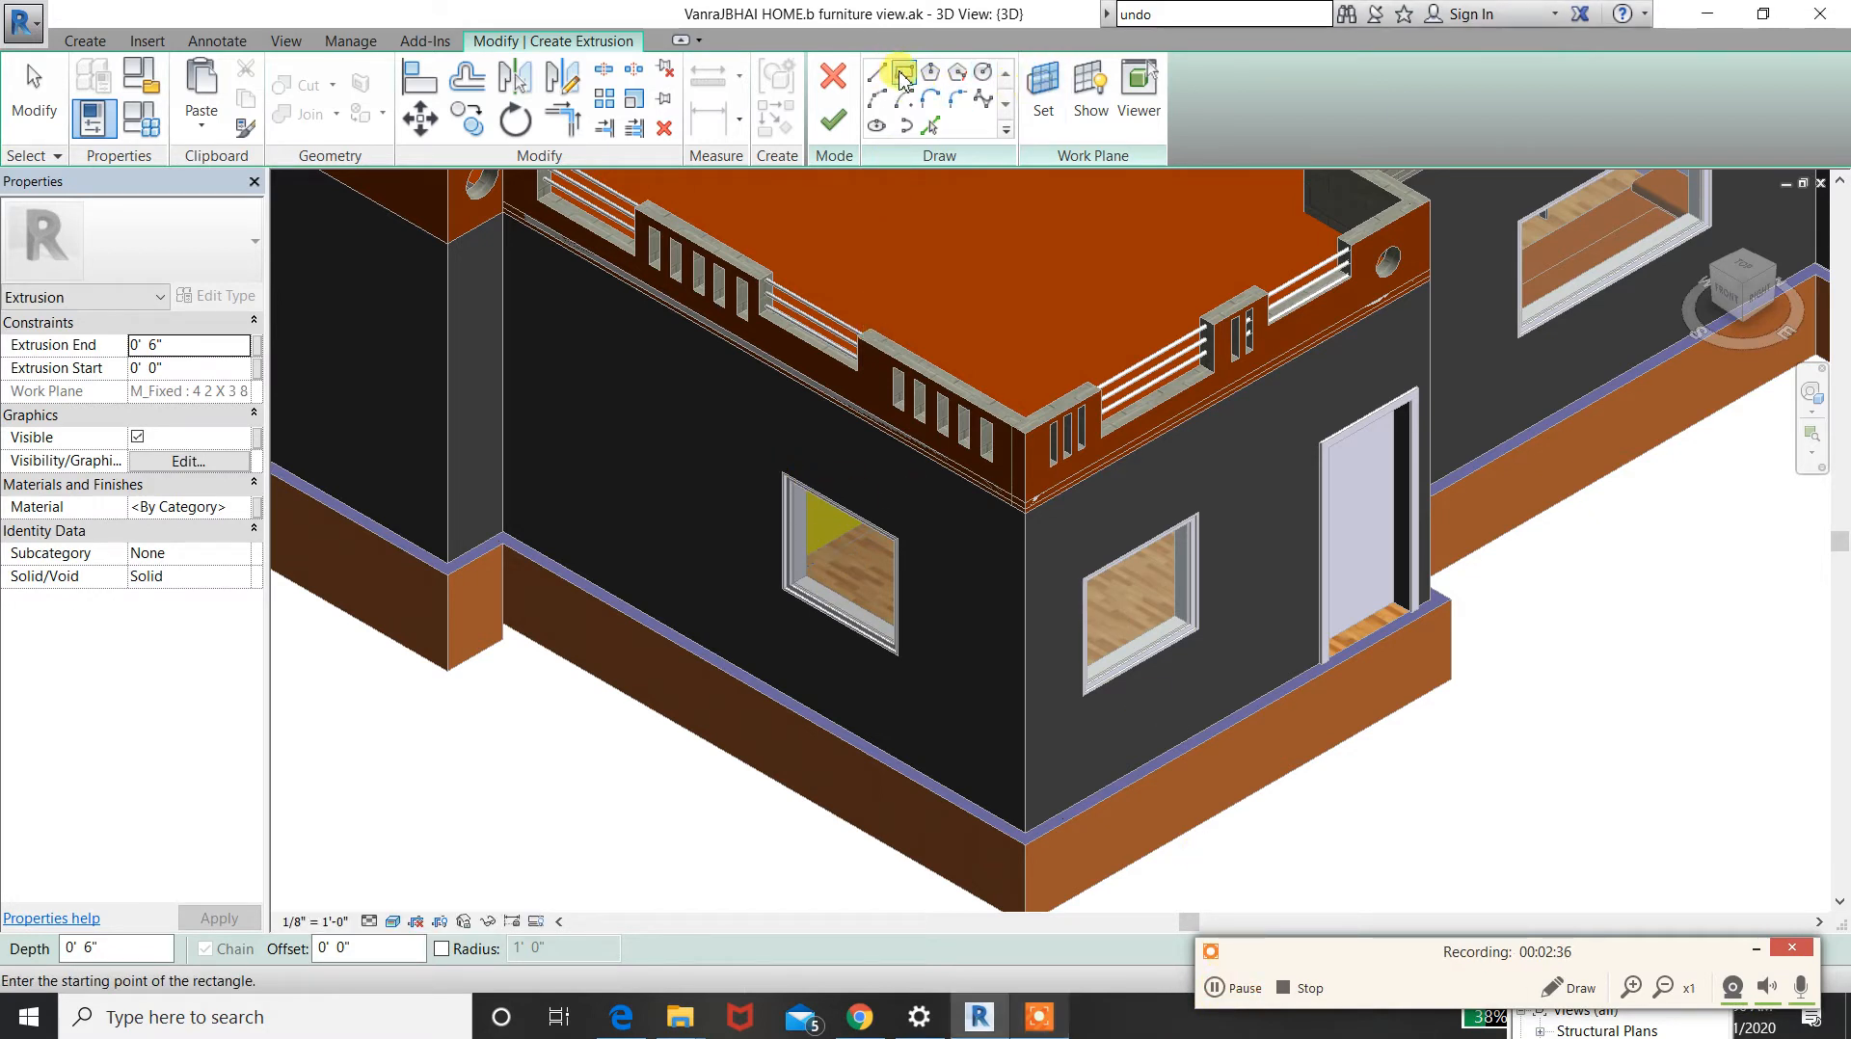
pyautogui.click(783, 477)
pyautogui.click(896, 658)
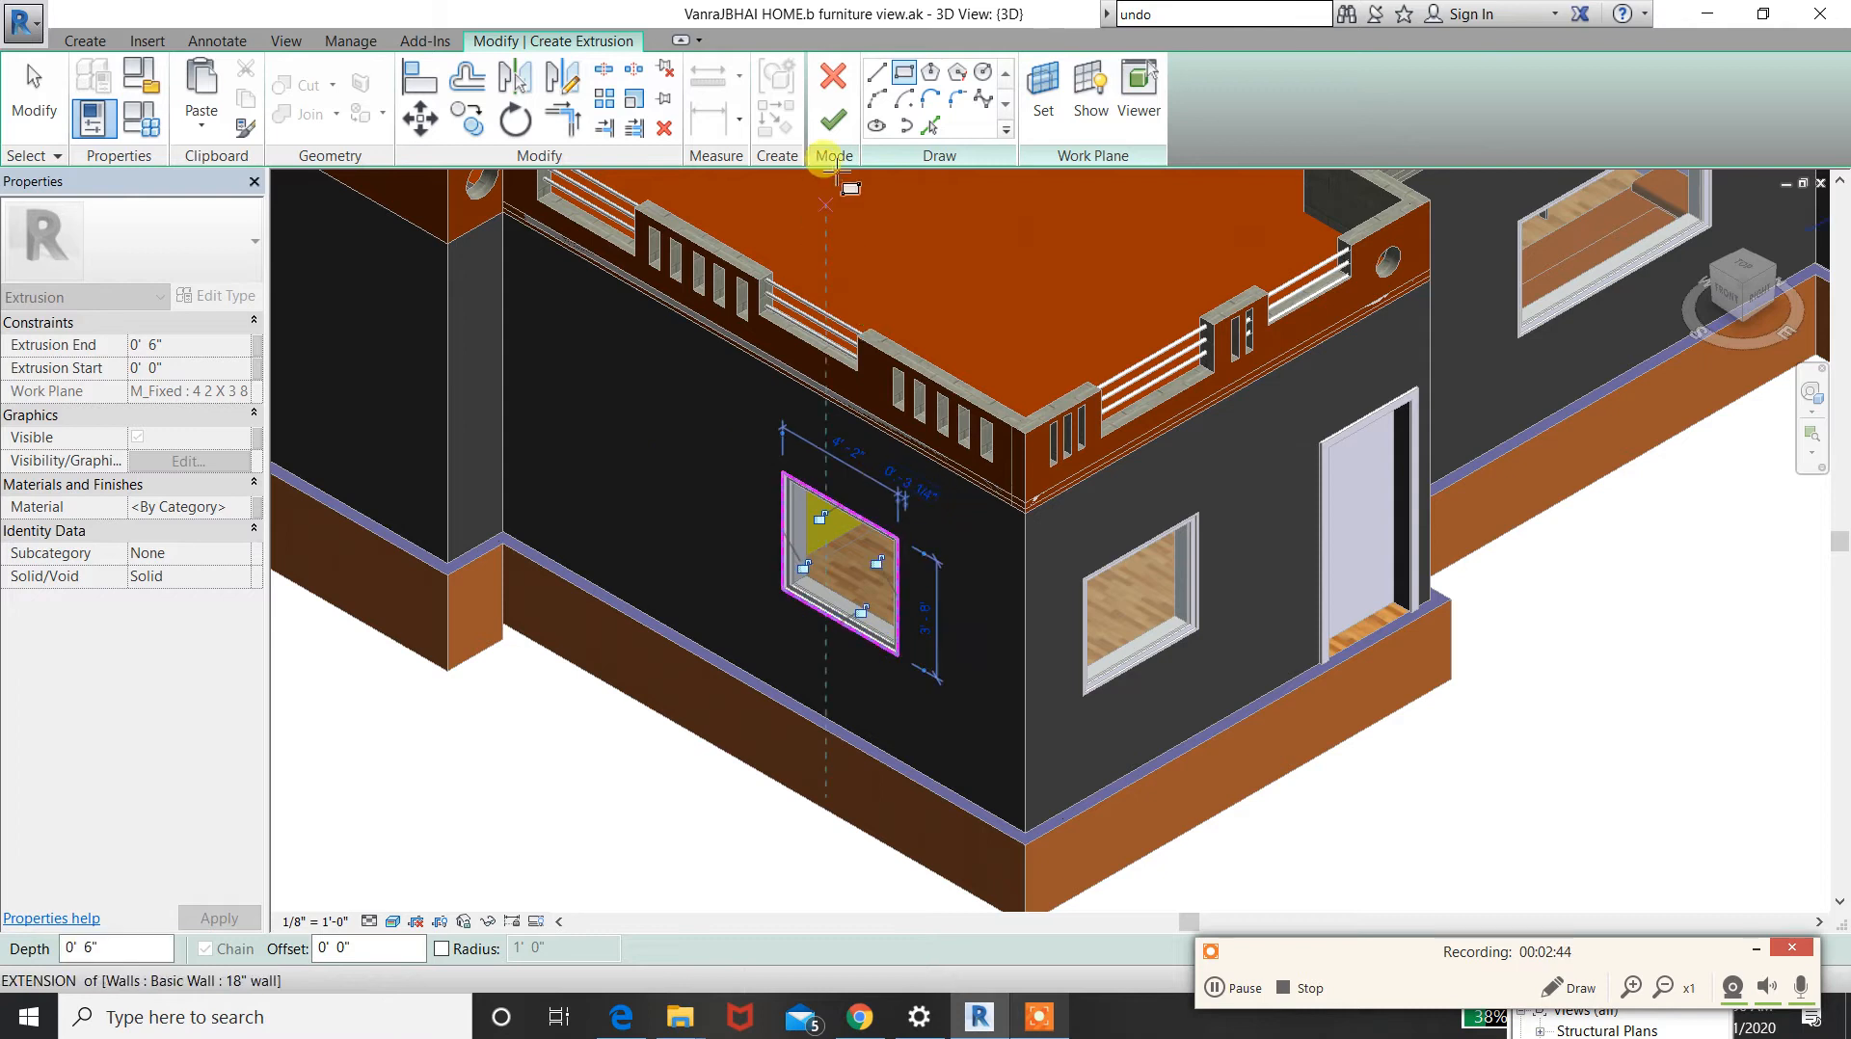
# - Sketch a second, larger rectangle around the front window's outline as the surround's outer boundary
pyautogui.click(904, 75)
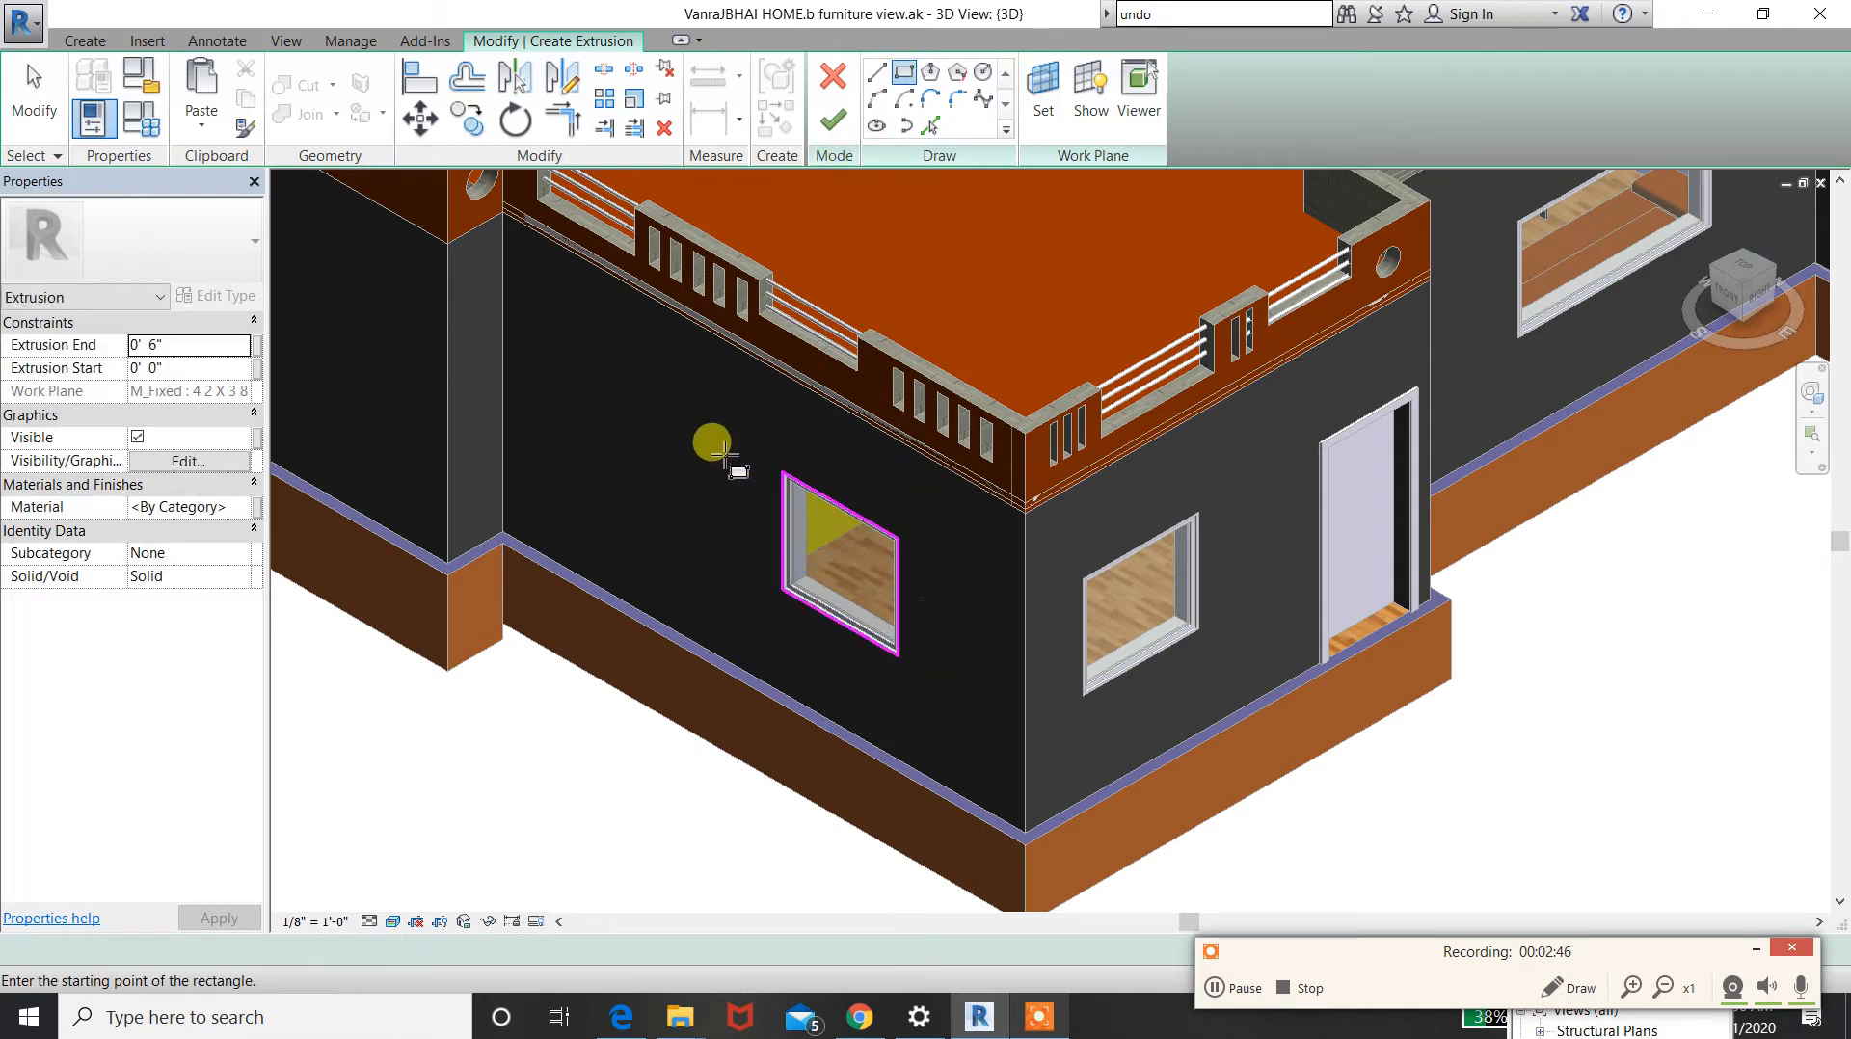
pyautogui.click(765, 441)
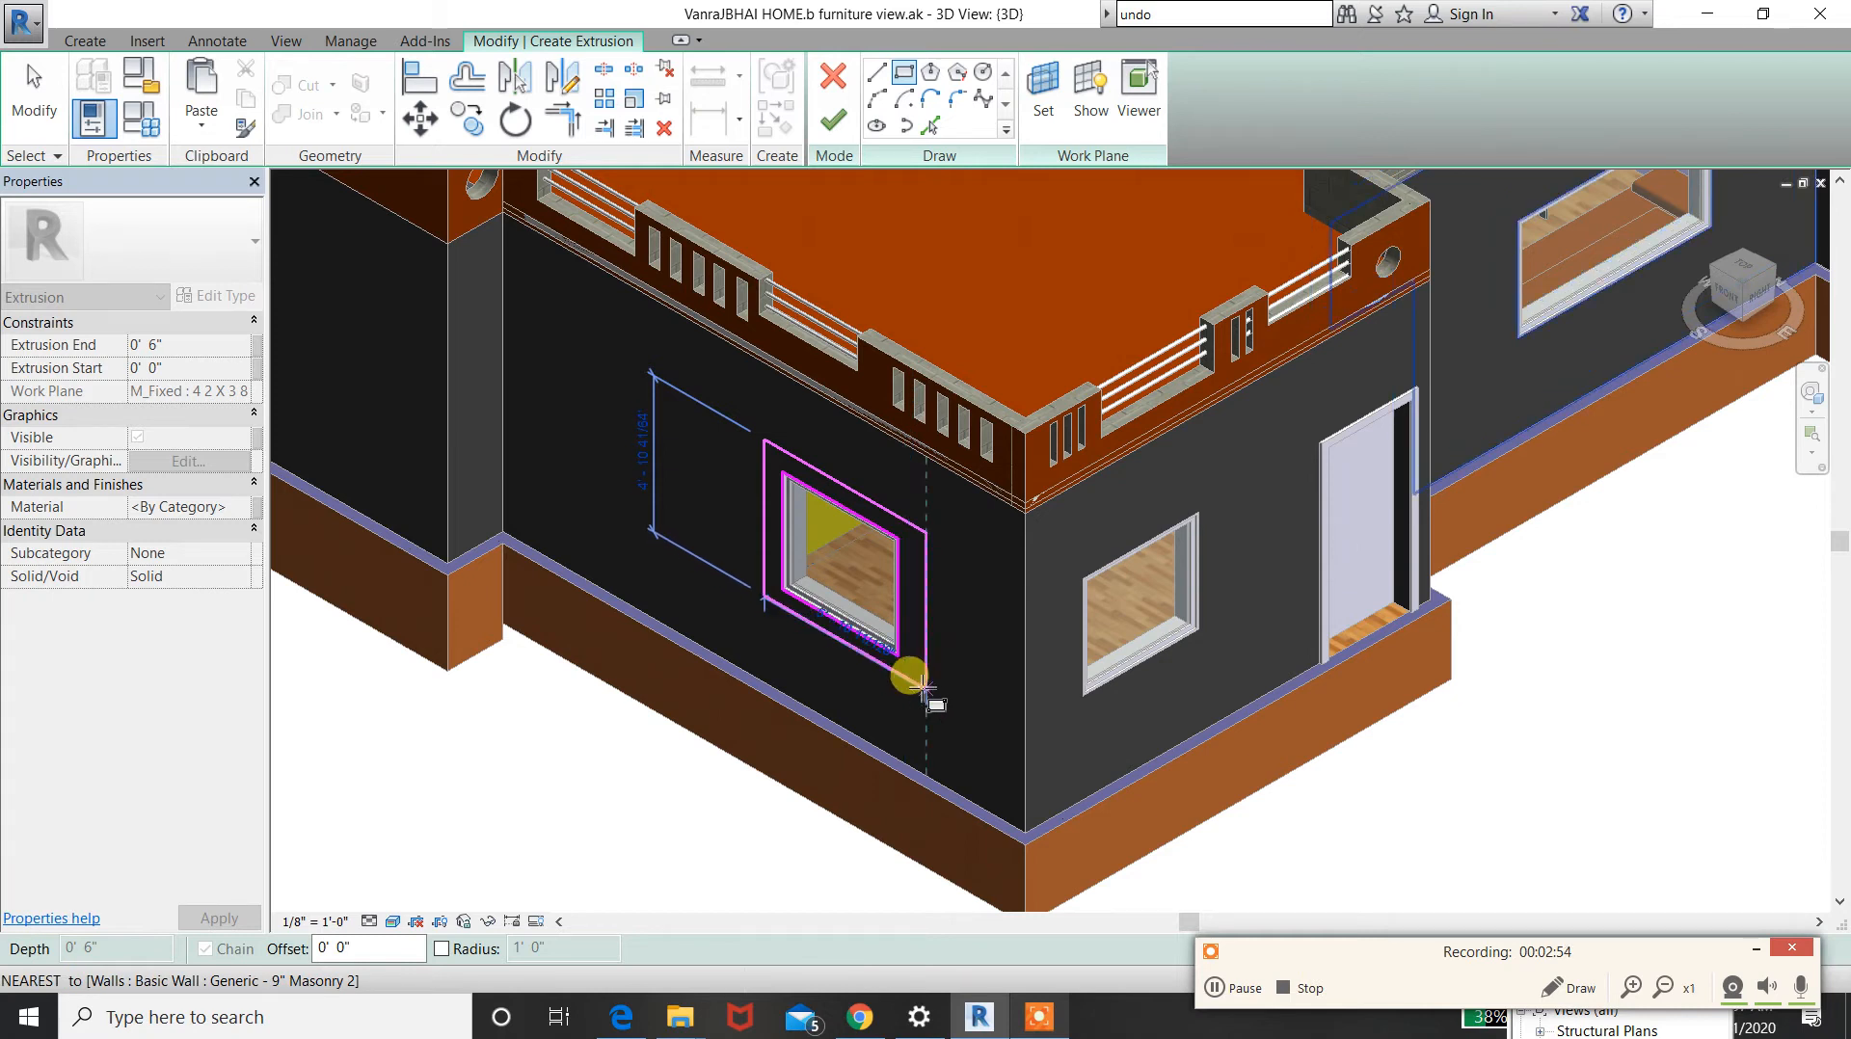
pyautogui.click(911, 689)
# - Set the extrusion depth to 0' 9" and the offset to 0' 6", and finish the surround's sketch
pyautogui.click(145, 948)
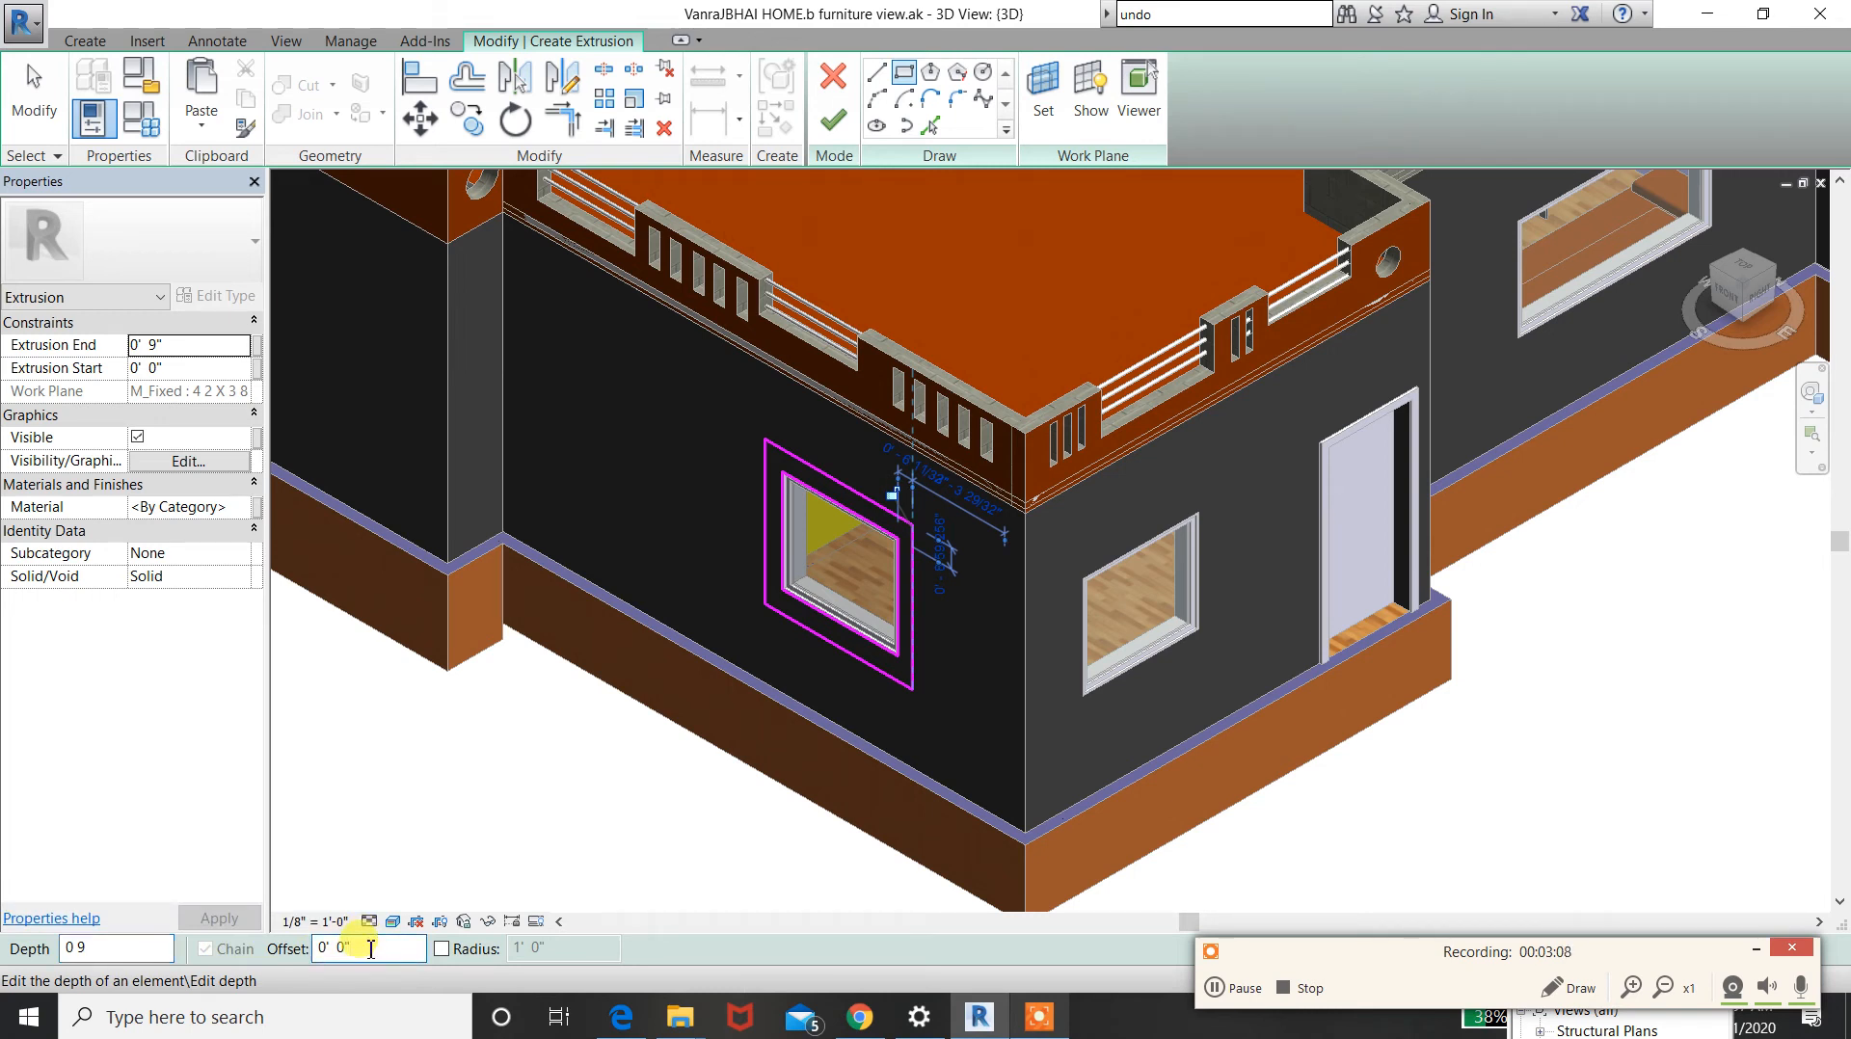
pyautogui.write('6')
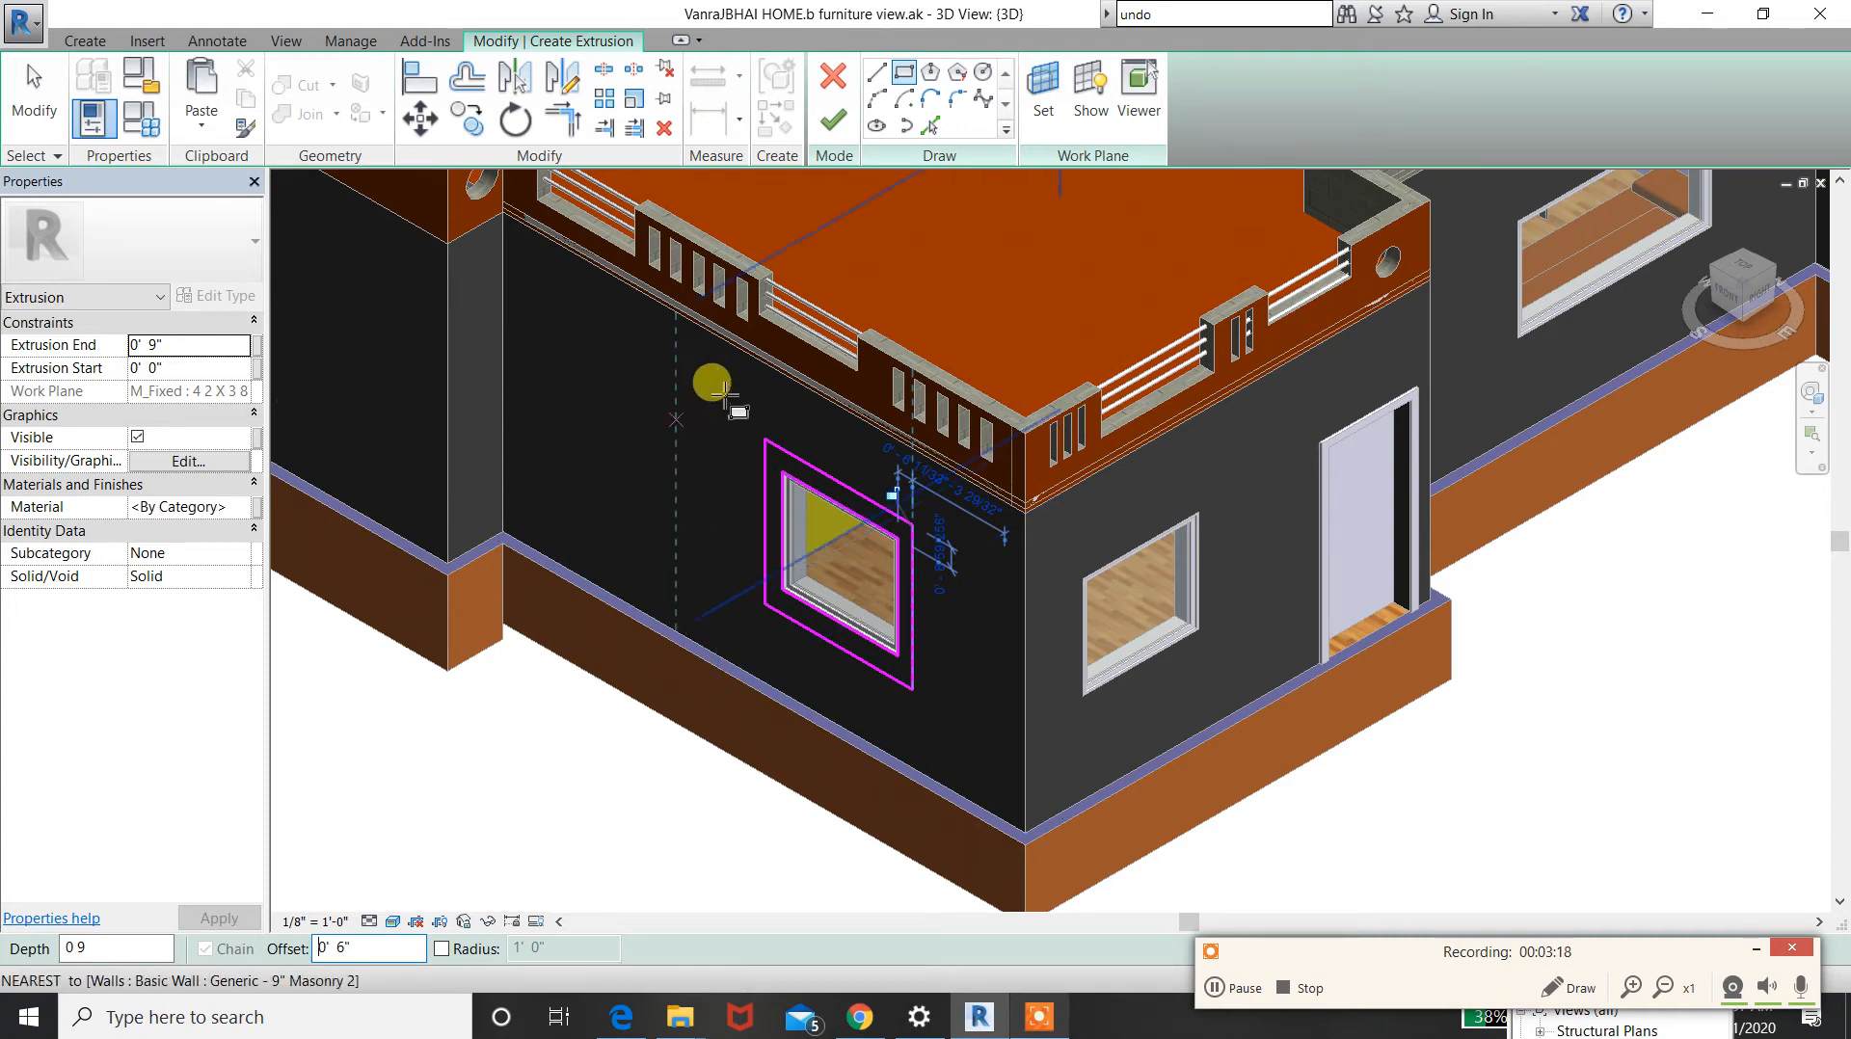
pyautogui.click(819, 126)
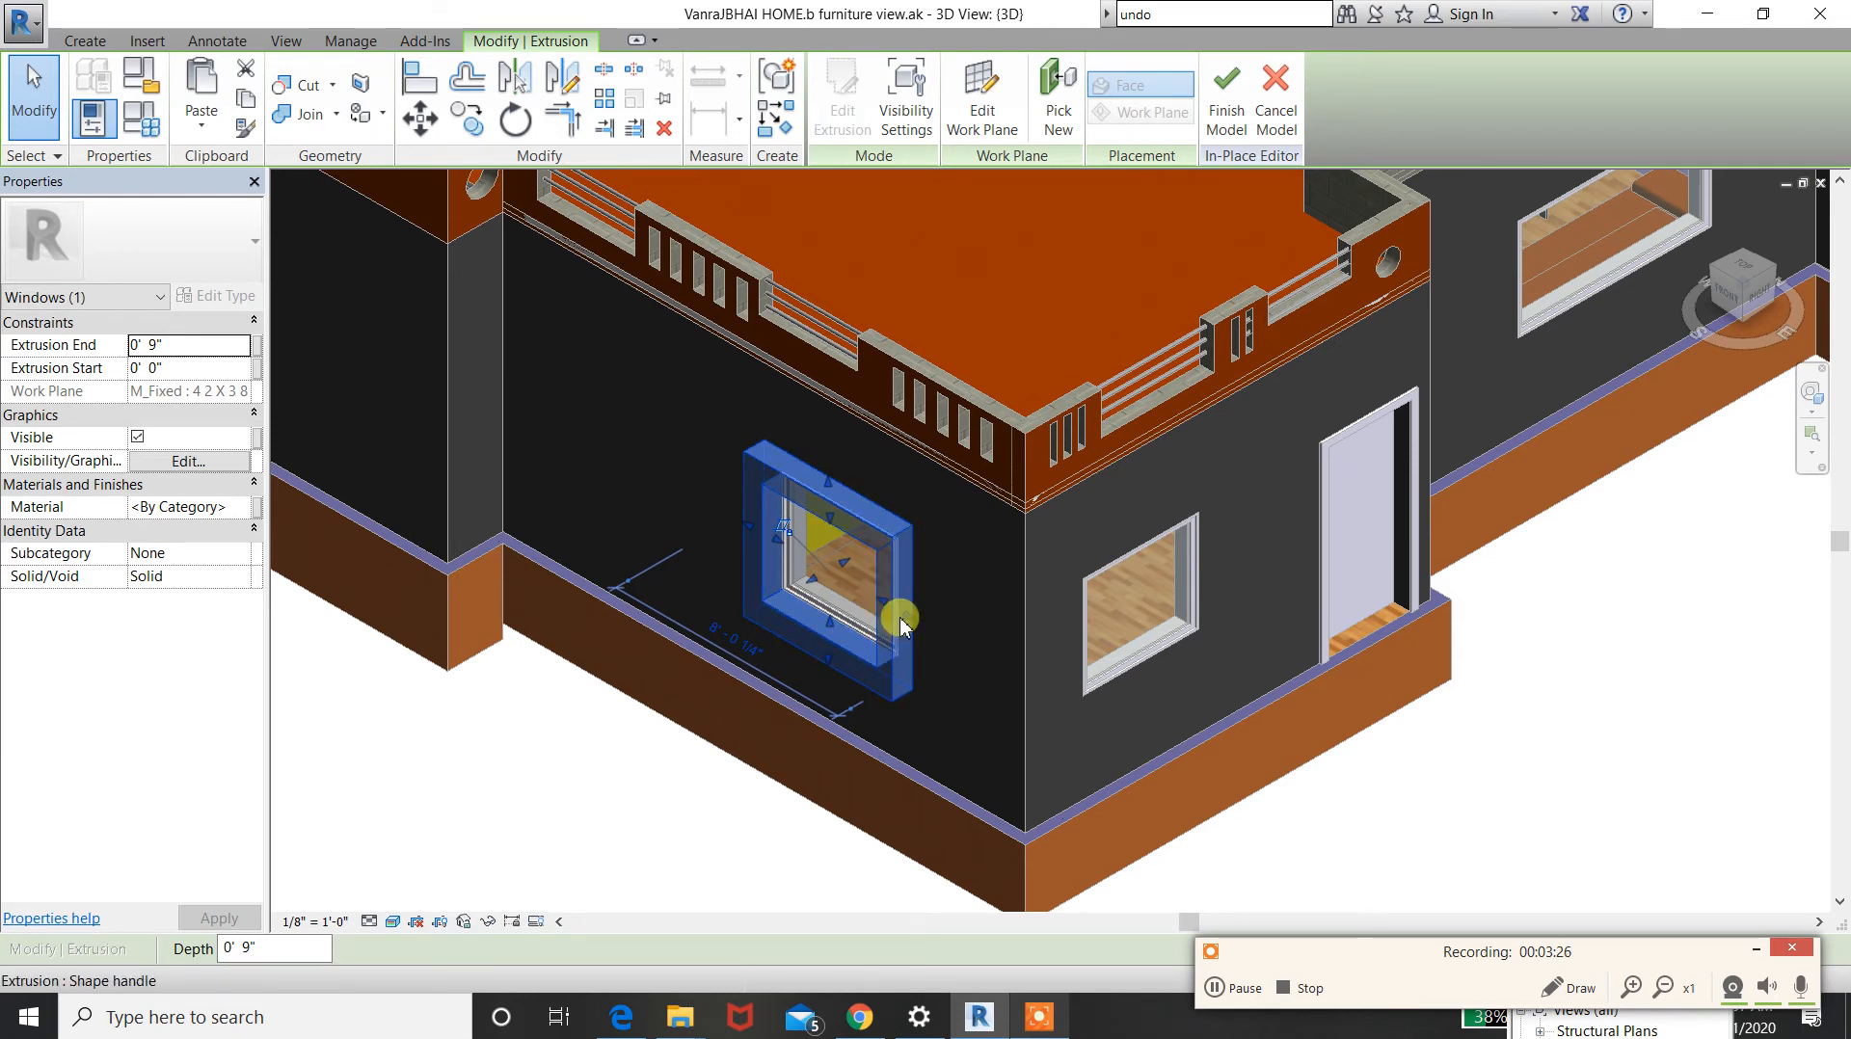
# - Stretch the surround's side to the building corner, extend its opposite side slightly, and raise its upper edge a little
pyautogui.moveTo(902, 622); pyautogui.dragTo(1004, 691)
pyautogui.click(826, 516)
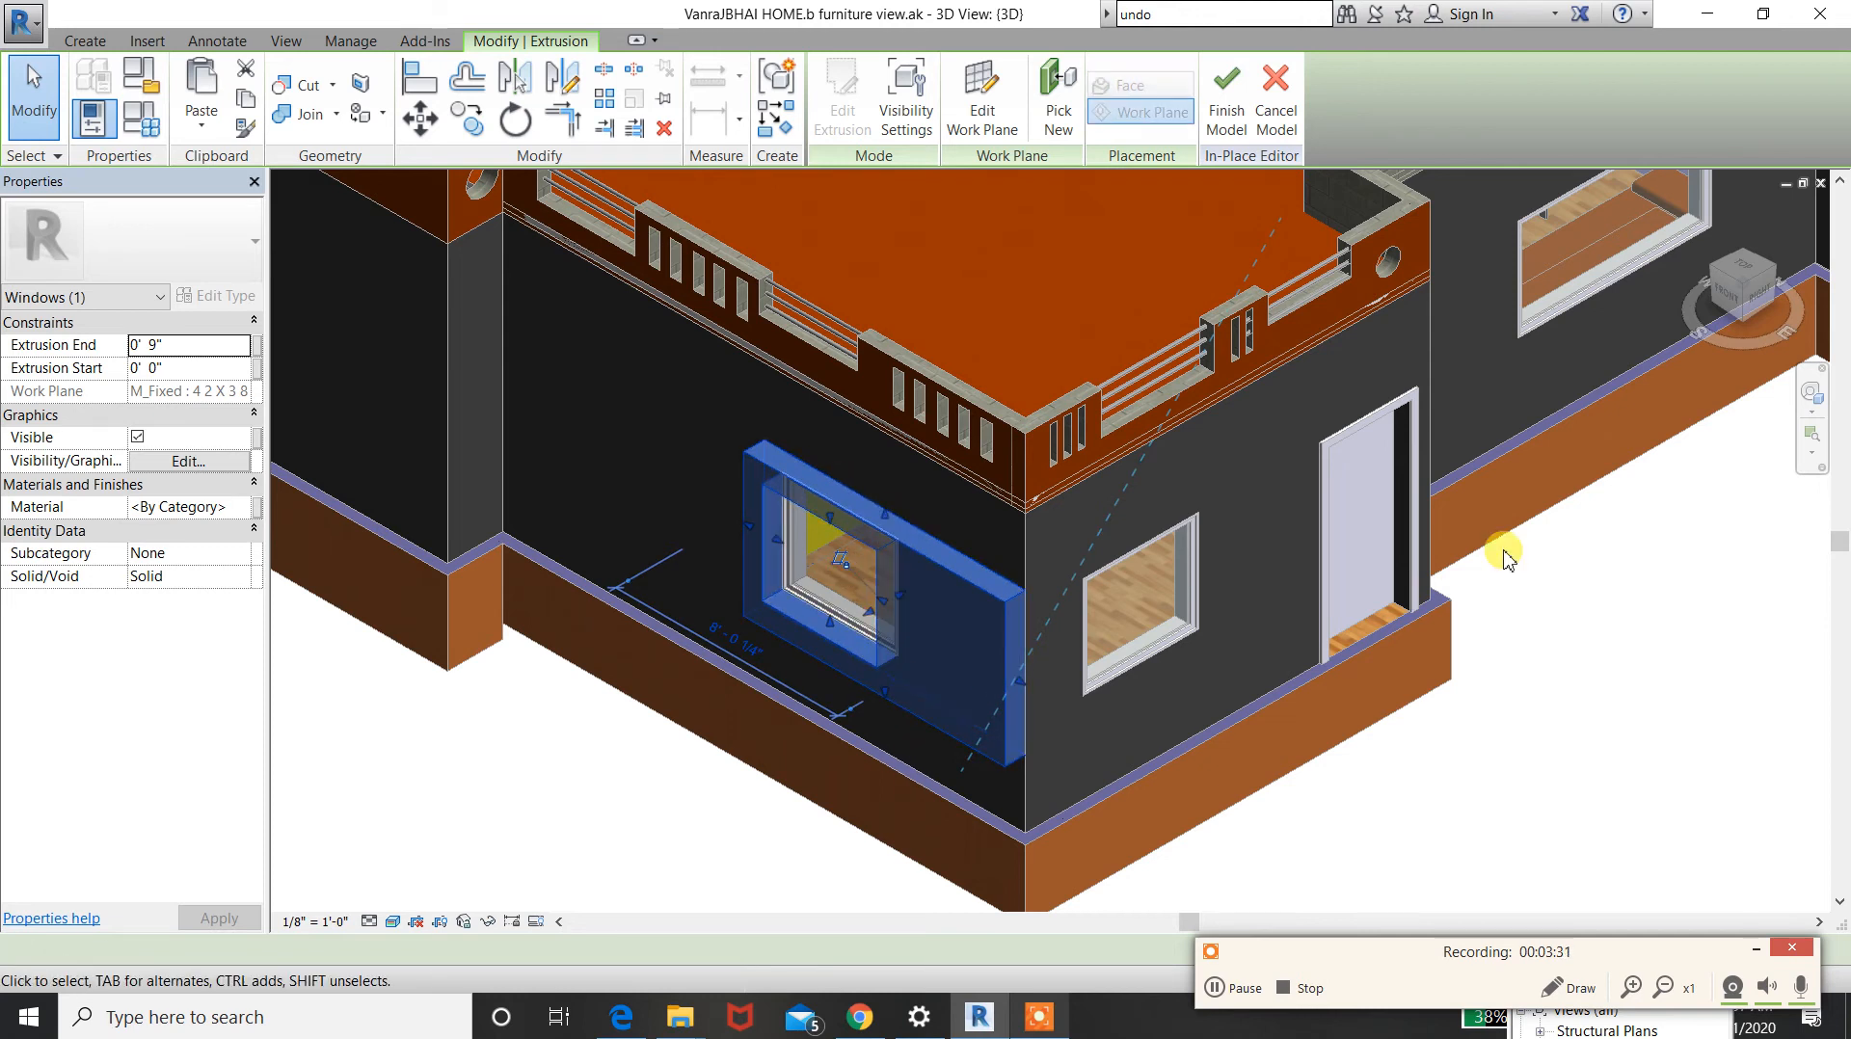
pyautogui.click(1723, 295)
pyautogui.click(1723, 295)
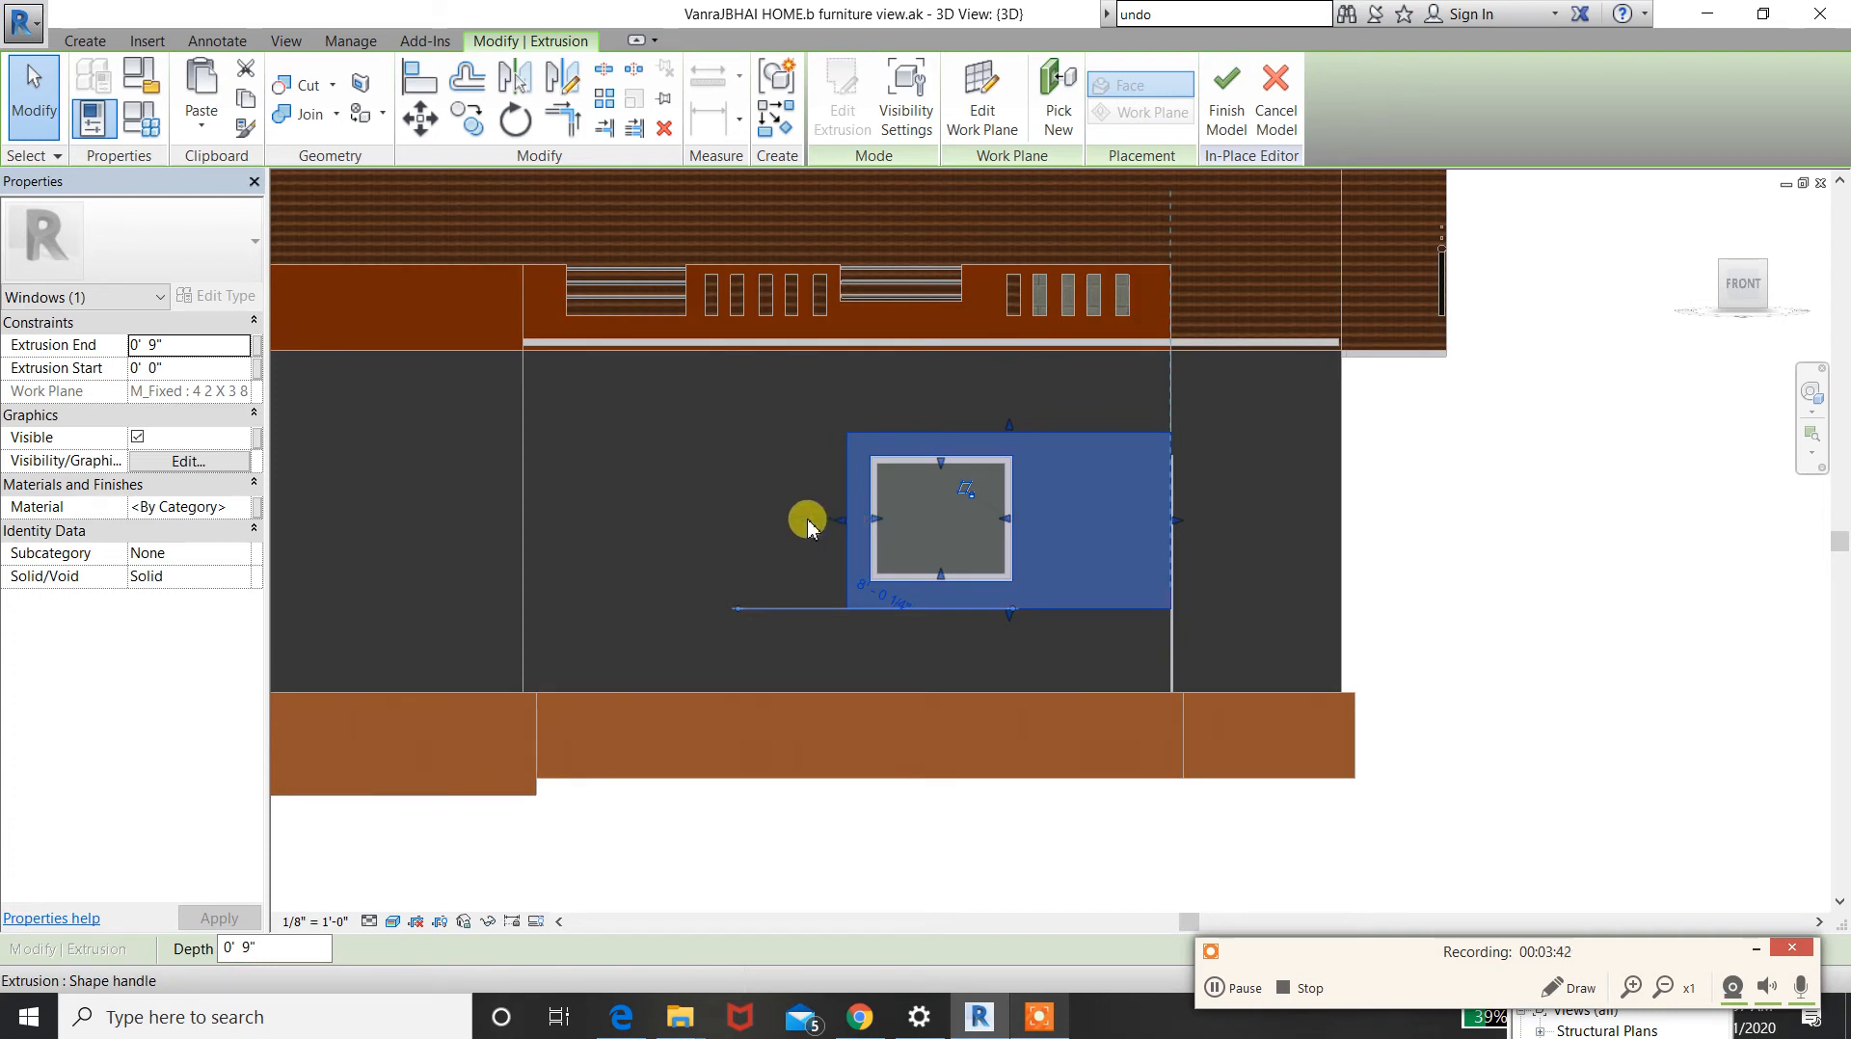
pyautogui.moveTo(830, 521); pyautogui.dragTo(783, 524)
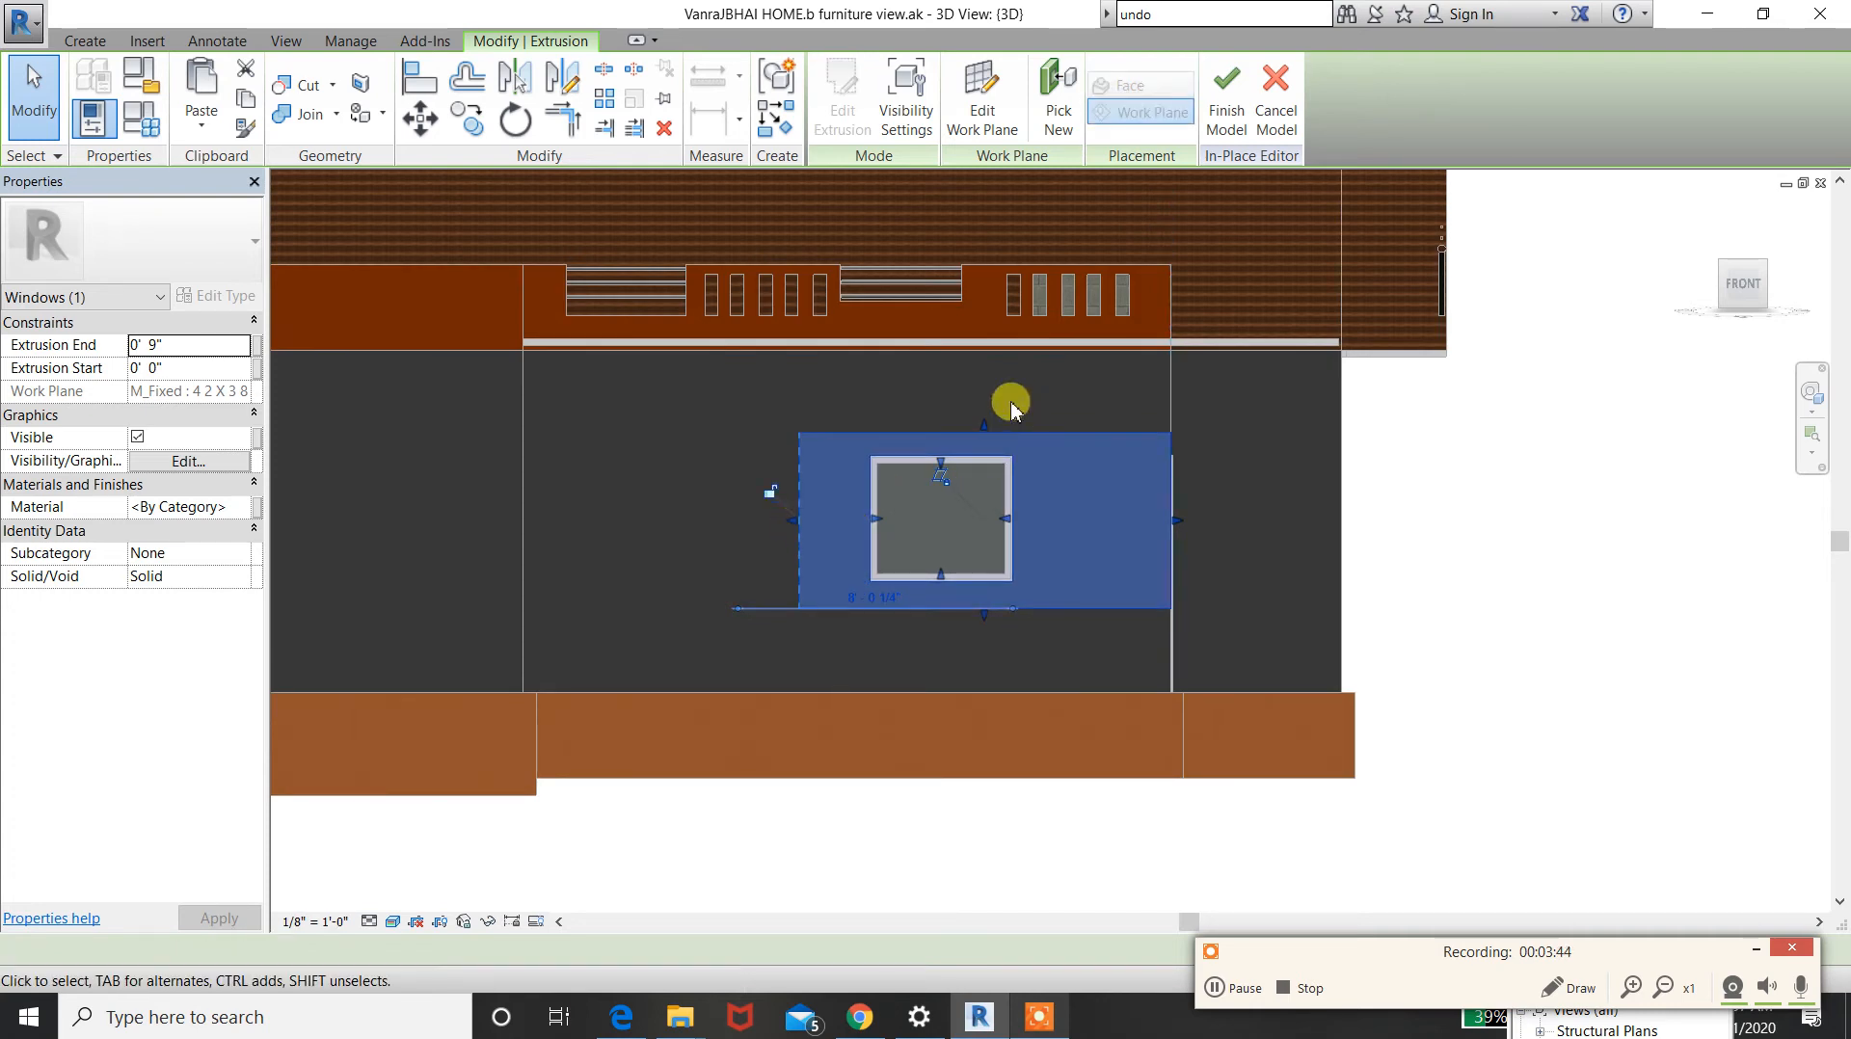
pyautogui.moveTo(985, 436)
pyautogui.mouseDown()
pyautogui.moveTo(984, 410)
pyautogui.moveTo(992, 433)
pyautogui.mouseUp()
pyautogui.moveTo(816, 521); pyautogui.dragTo(826, 521)
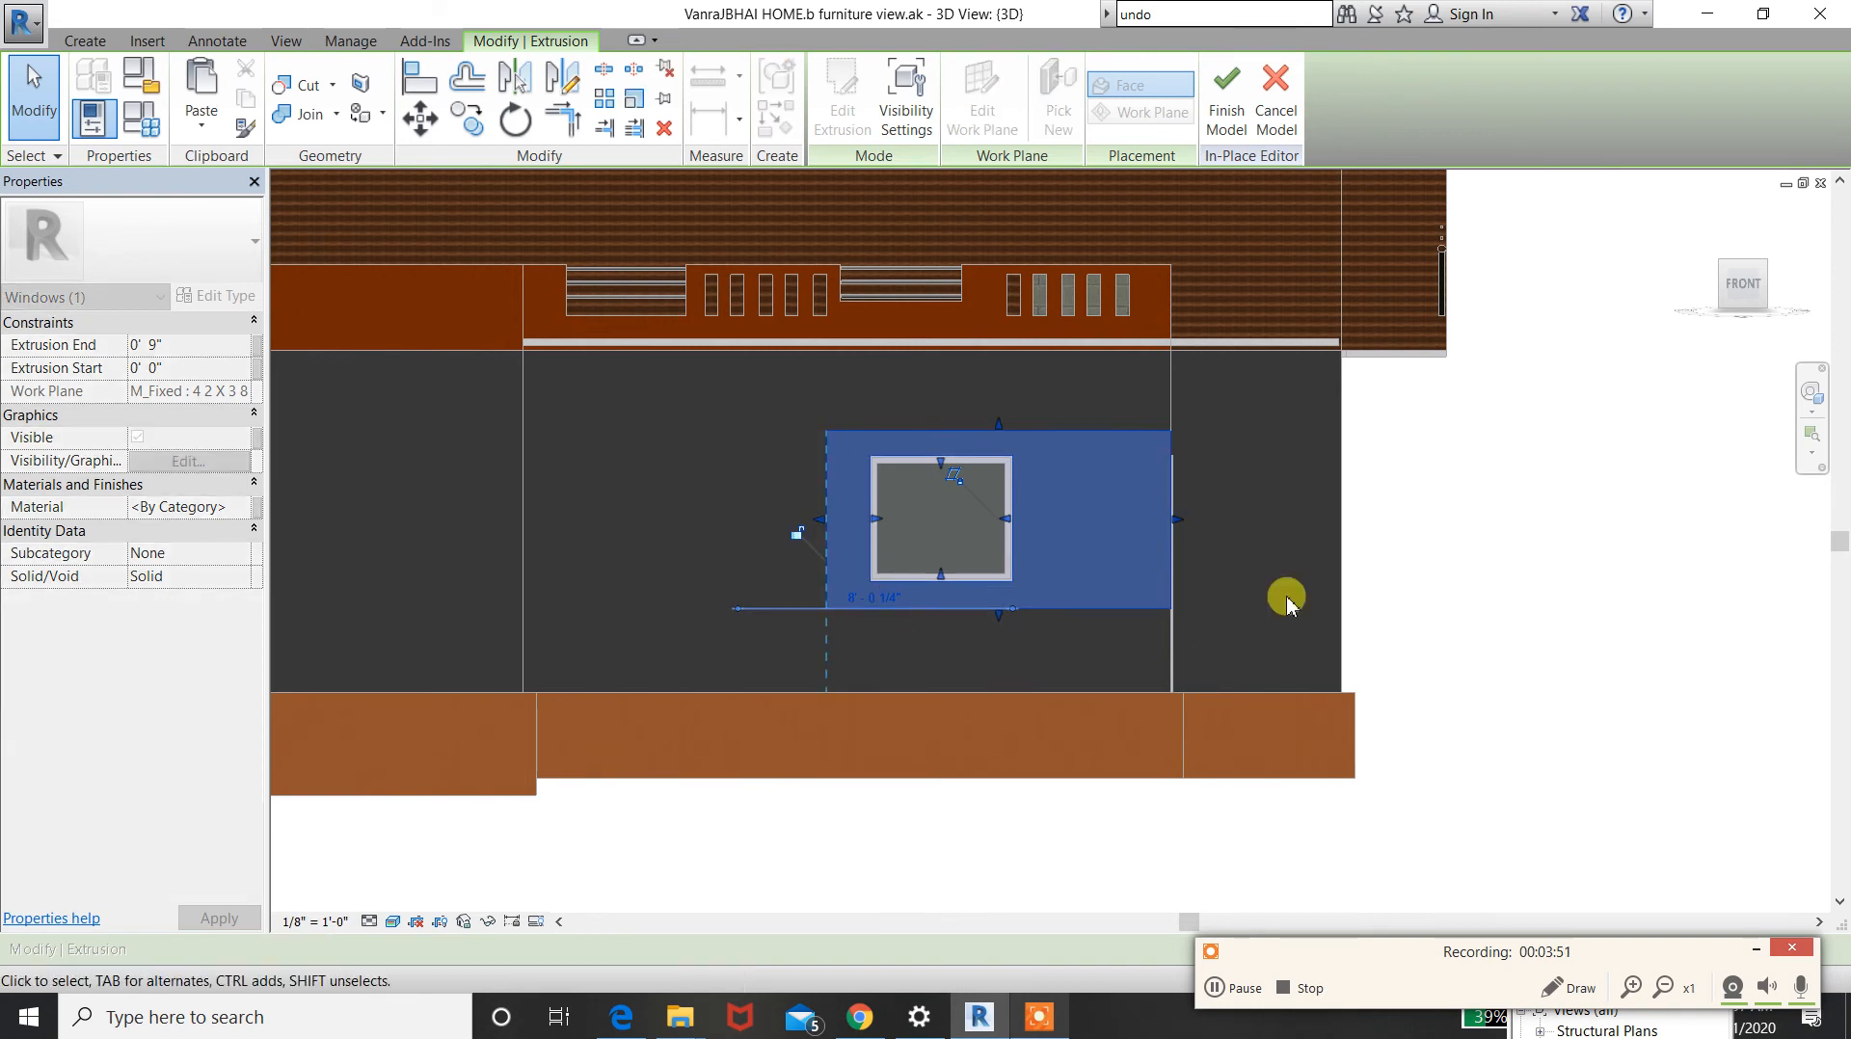
# - Deselect the surround extrusion and finish the in-place model
pyautogui.click(1767, 275)
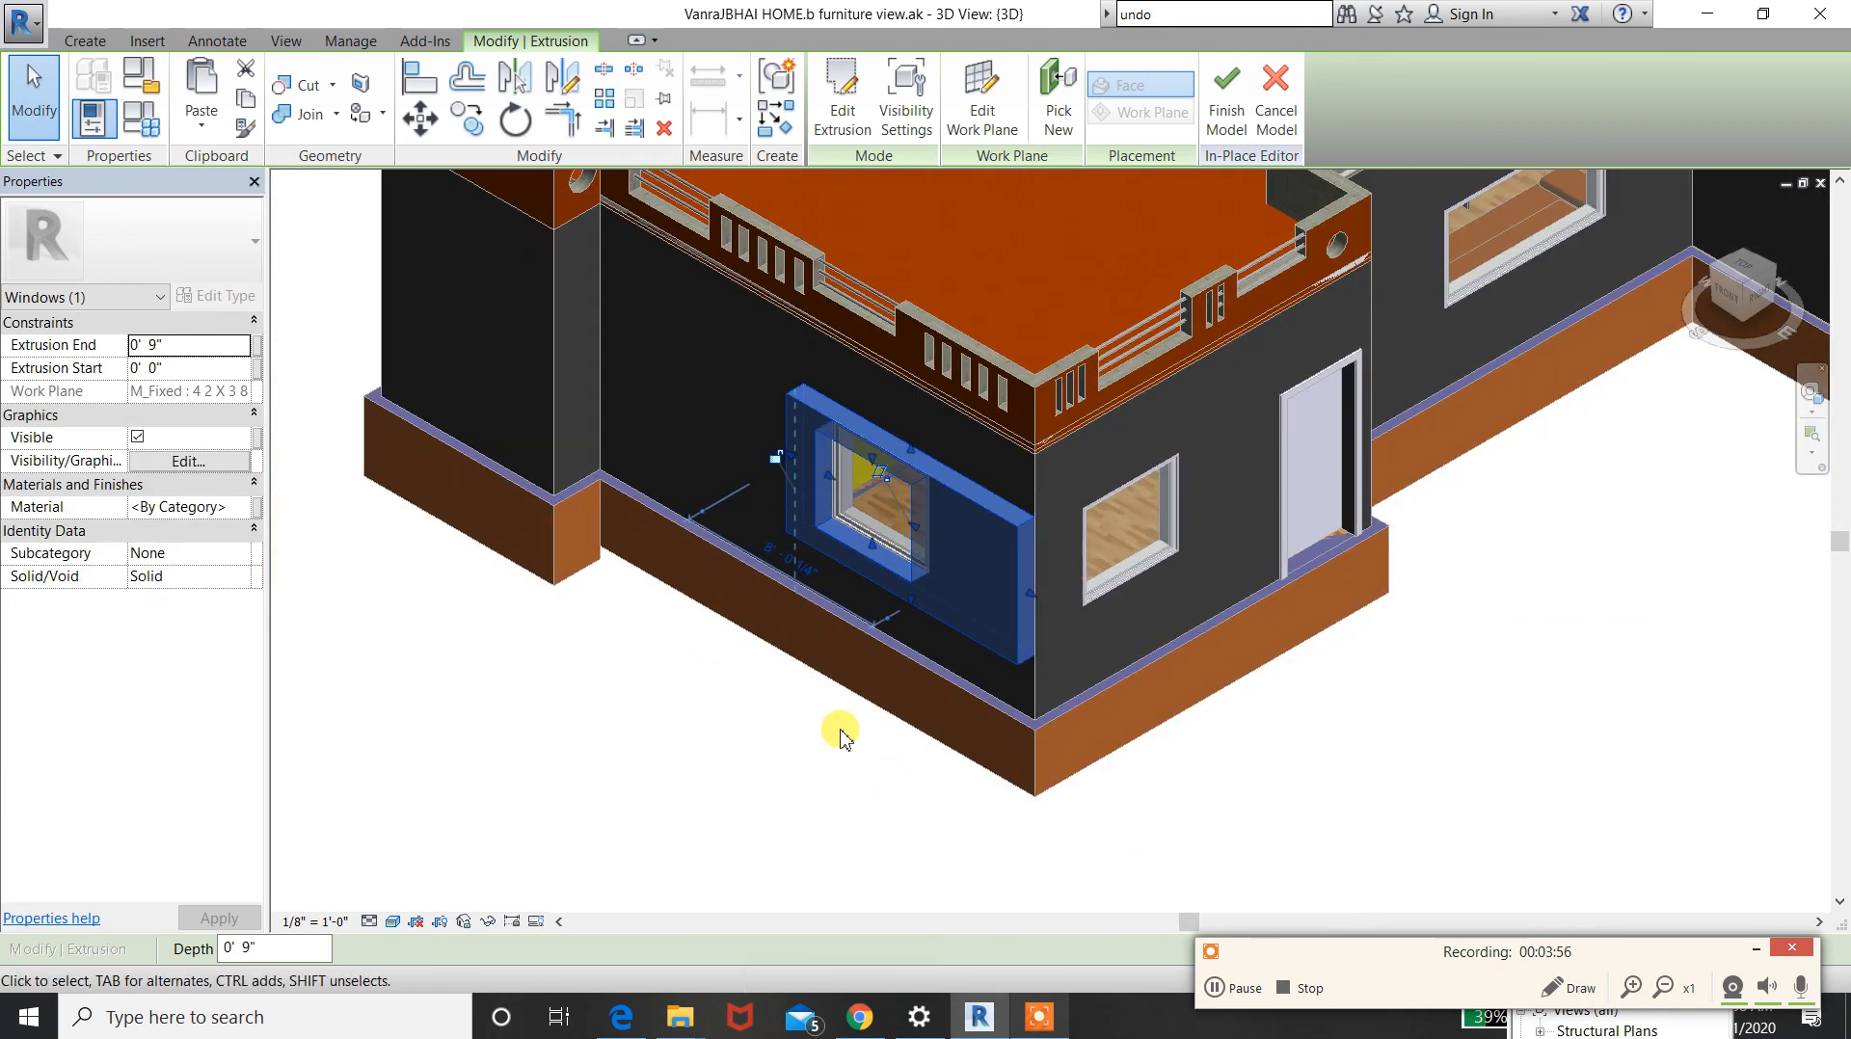
pyautogui.click(839, 731)
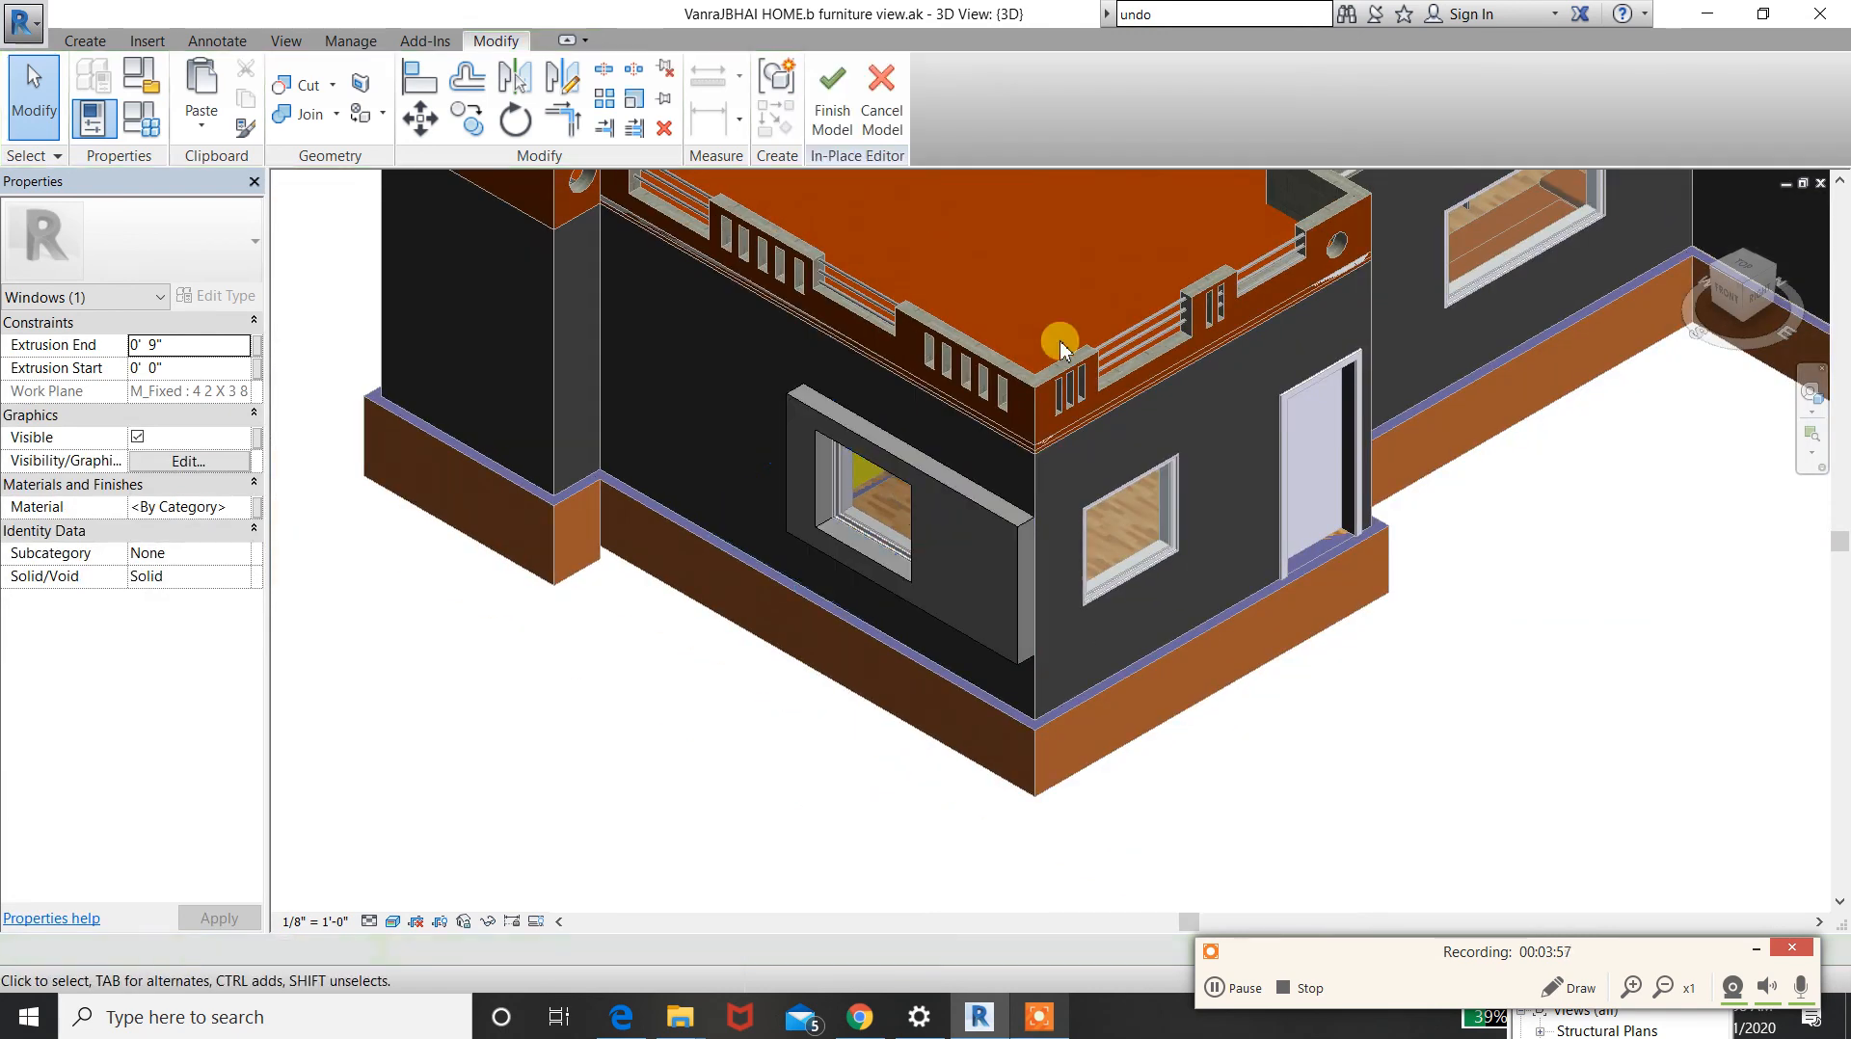
pyautogui.click(835, 97)
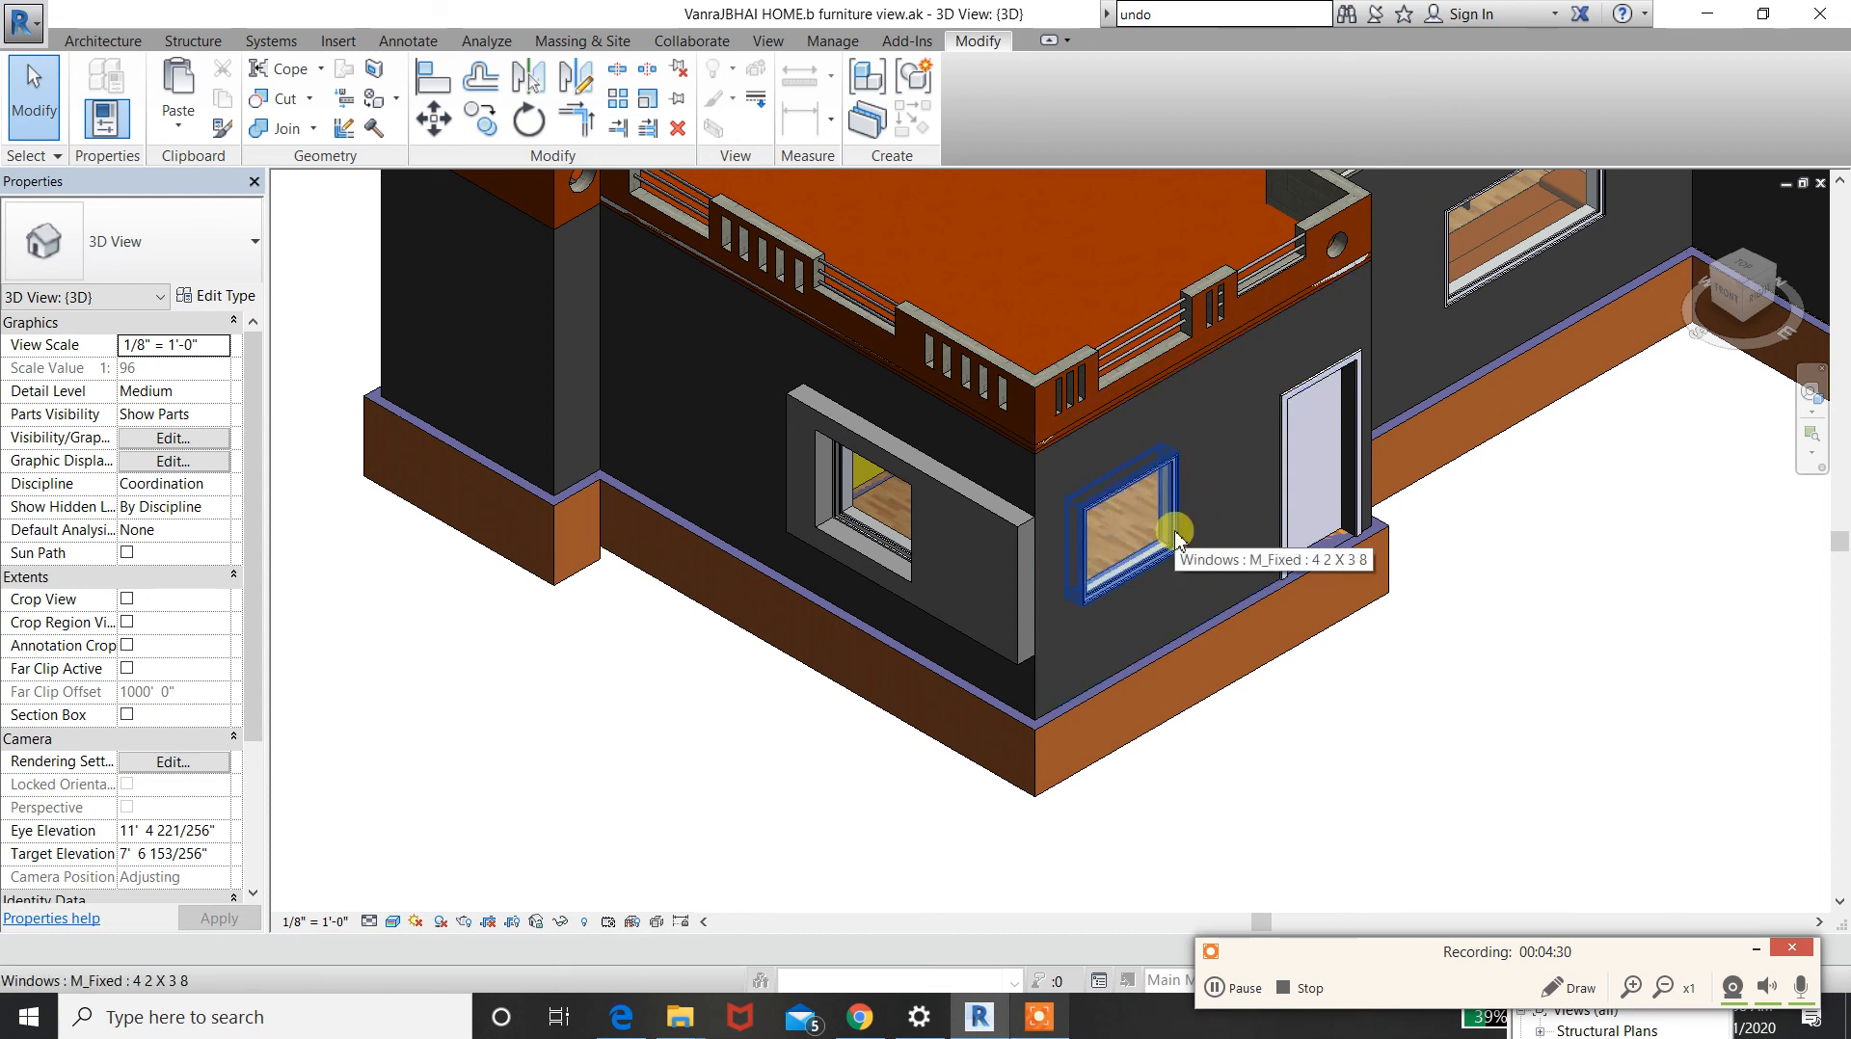
pyautogui.scroll(-5, 1119, 713)
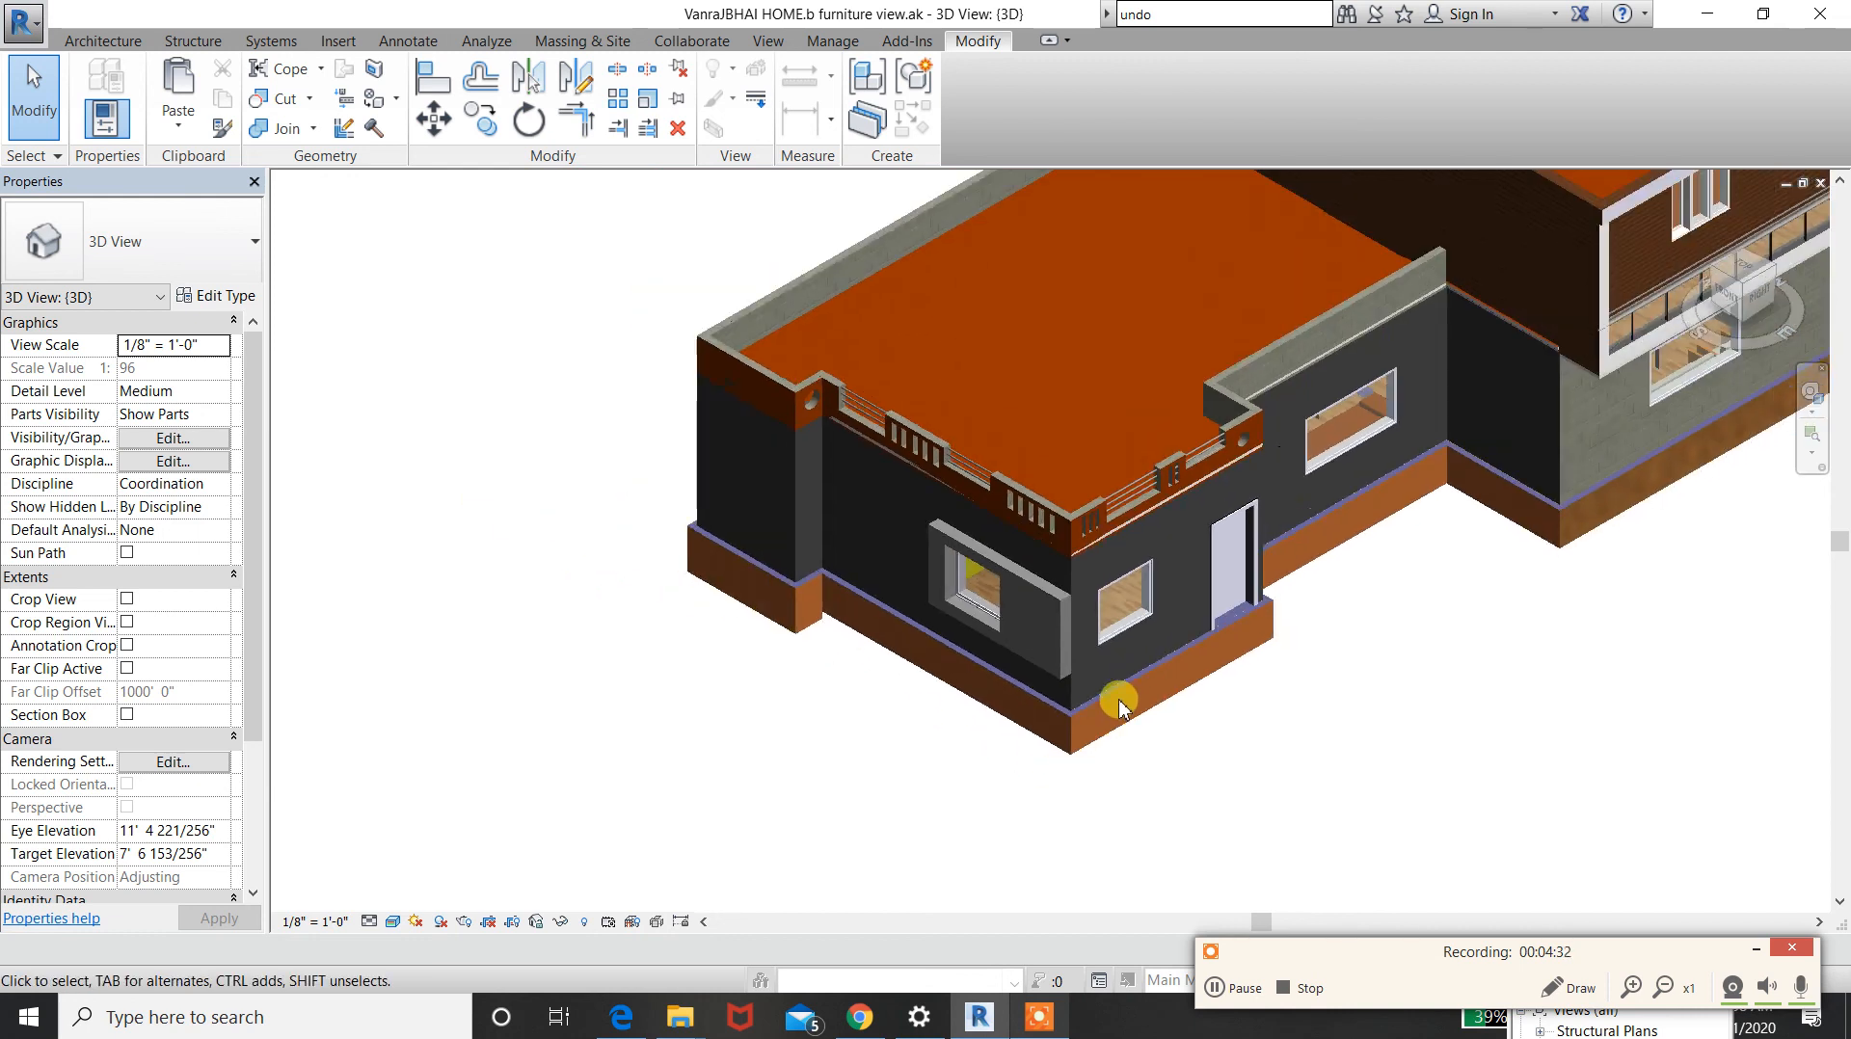